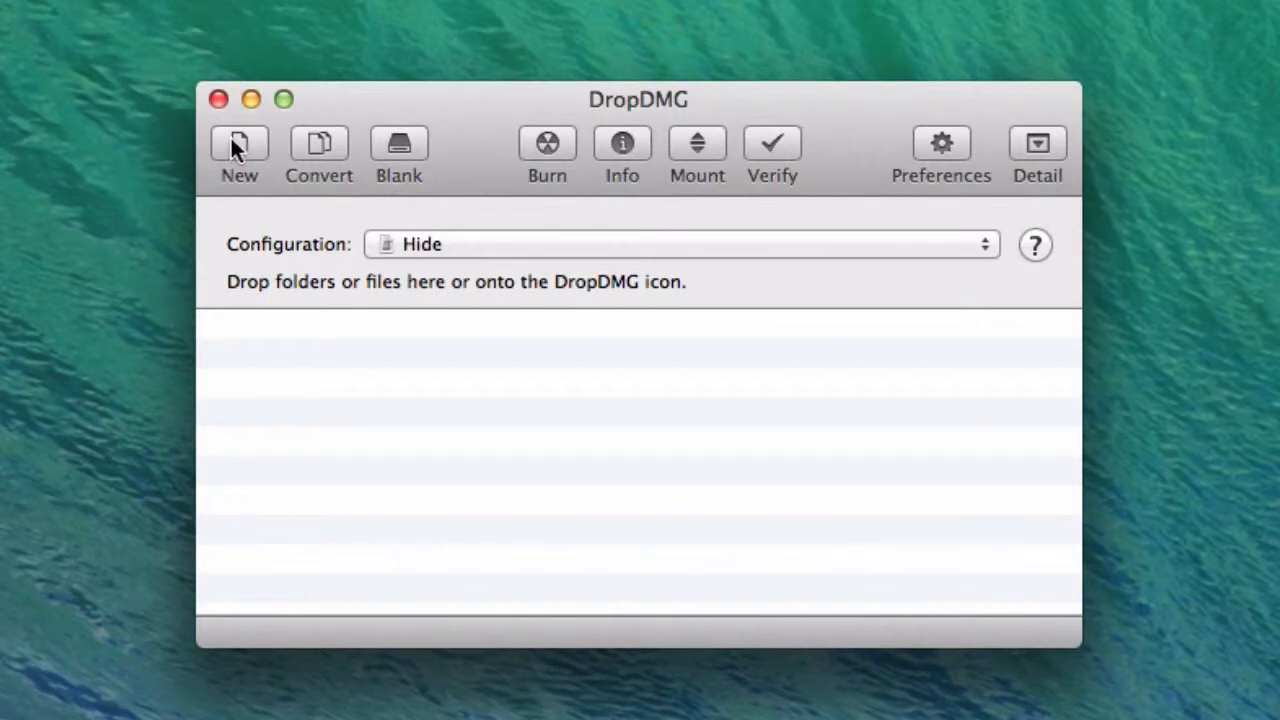
Step: Look at the file choosers for creating a new disk image and for converting one, browsing Documents and Pictures, and cancel both
click(230, 142)
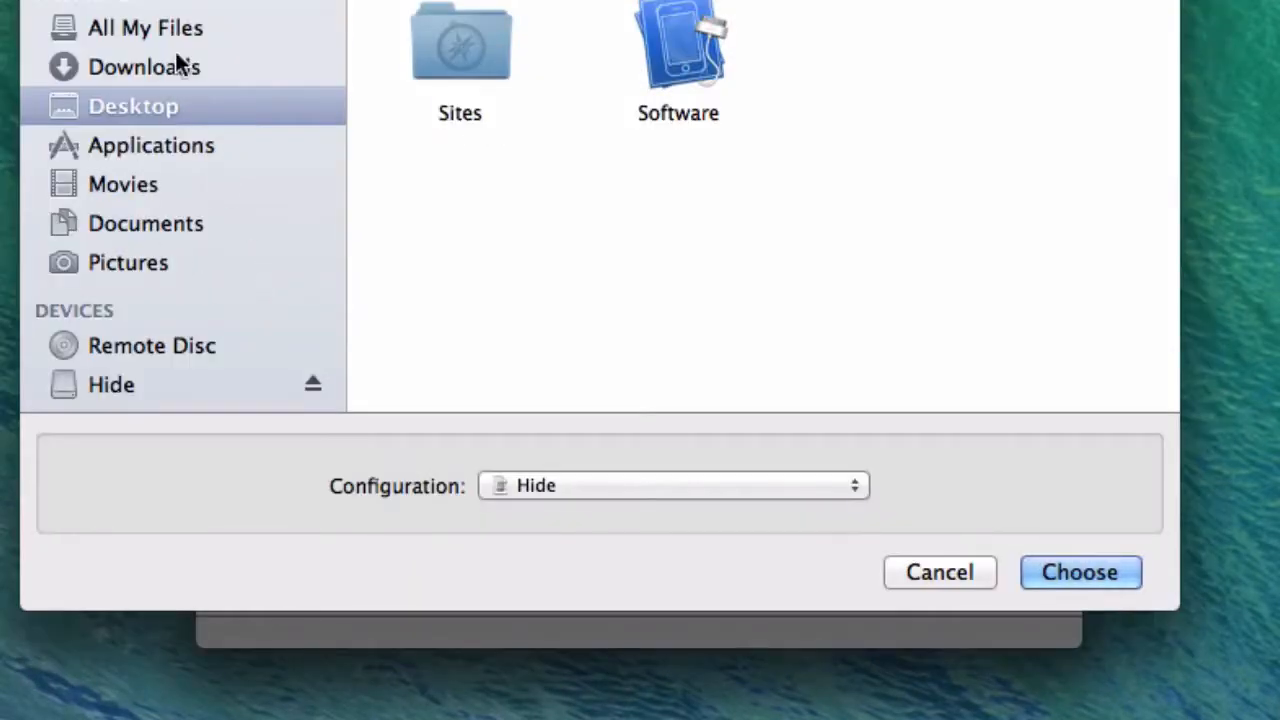
click(141, 213)
click(130, 252)
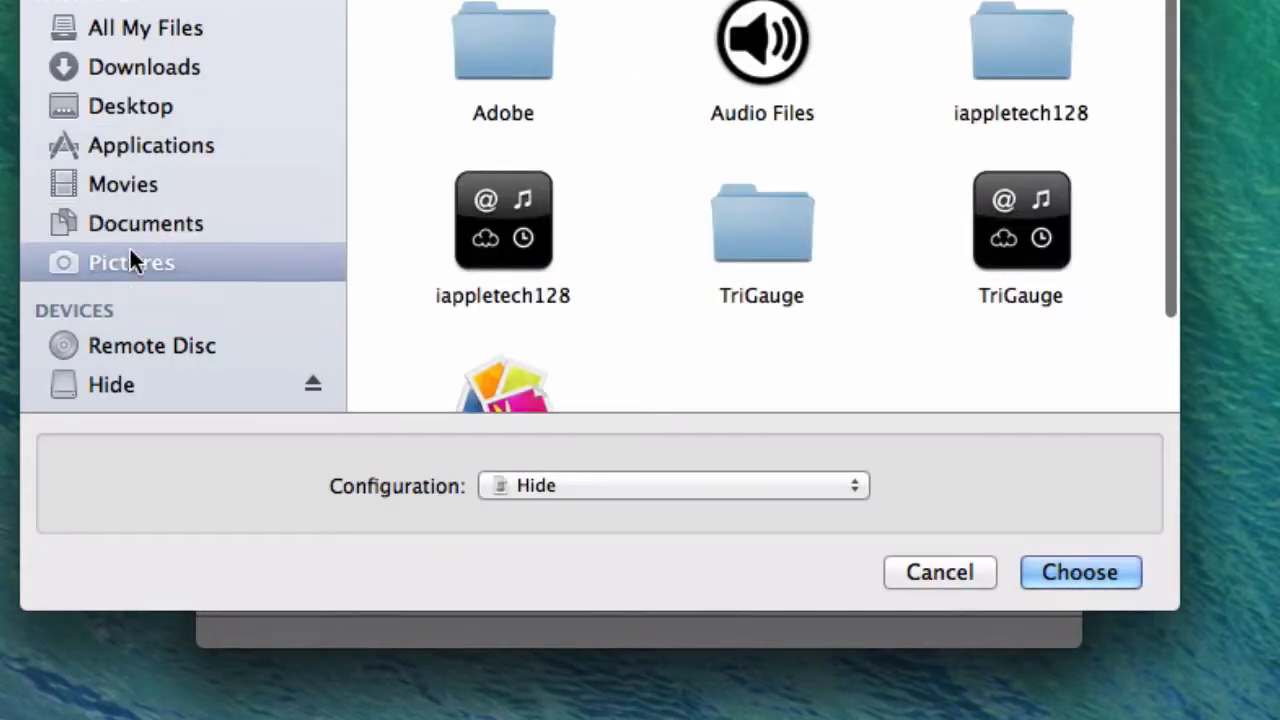
click(924, 568)
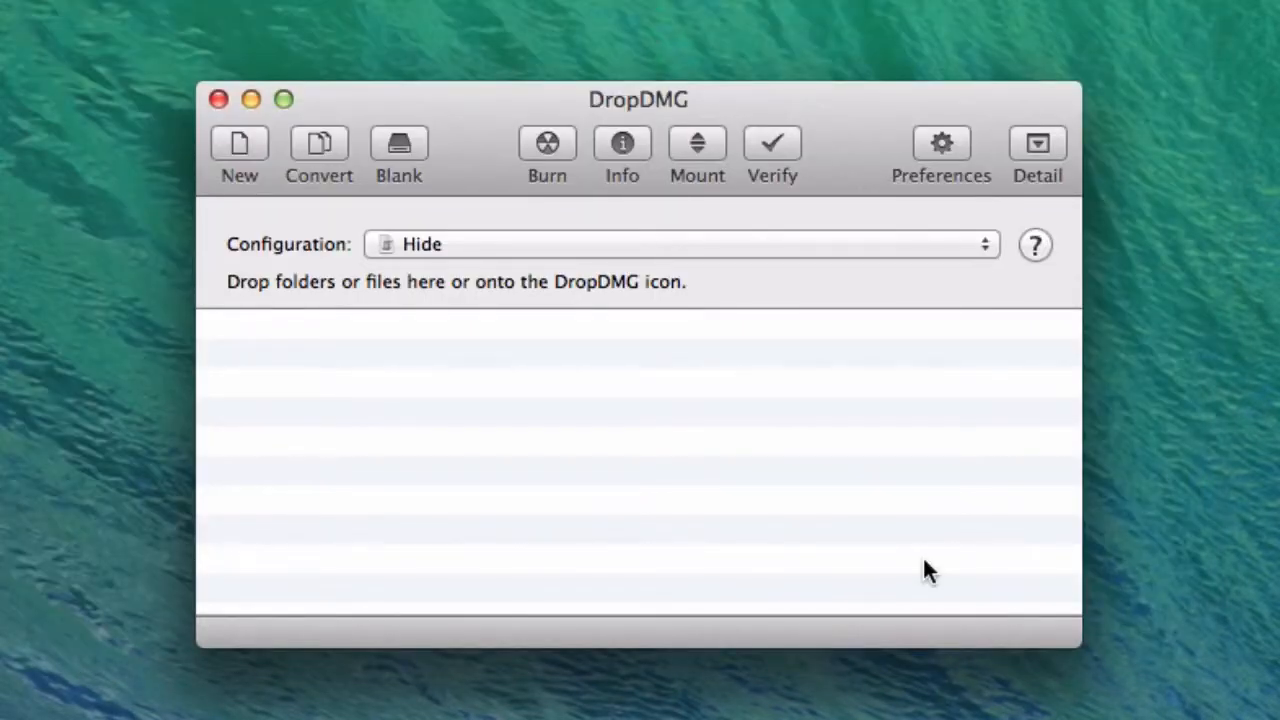
click(319, 152)
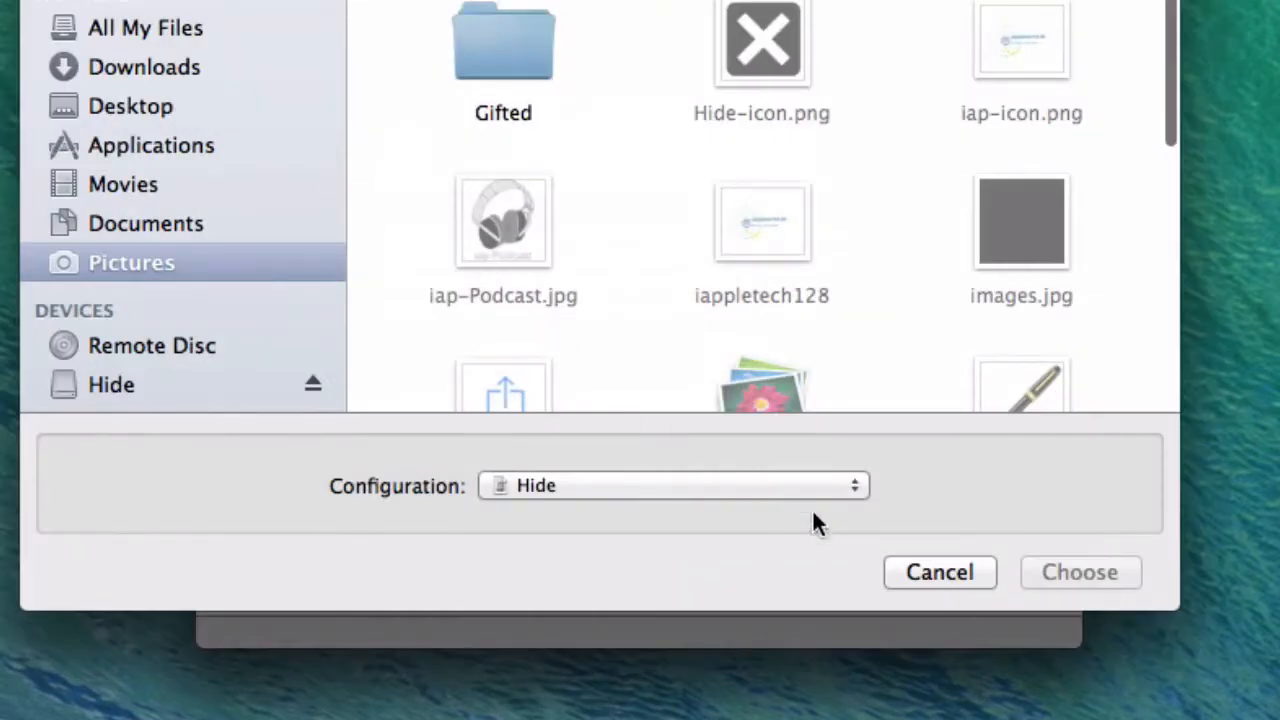
click(926, 571)
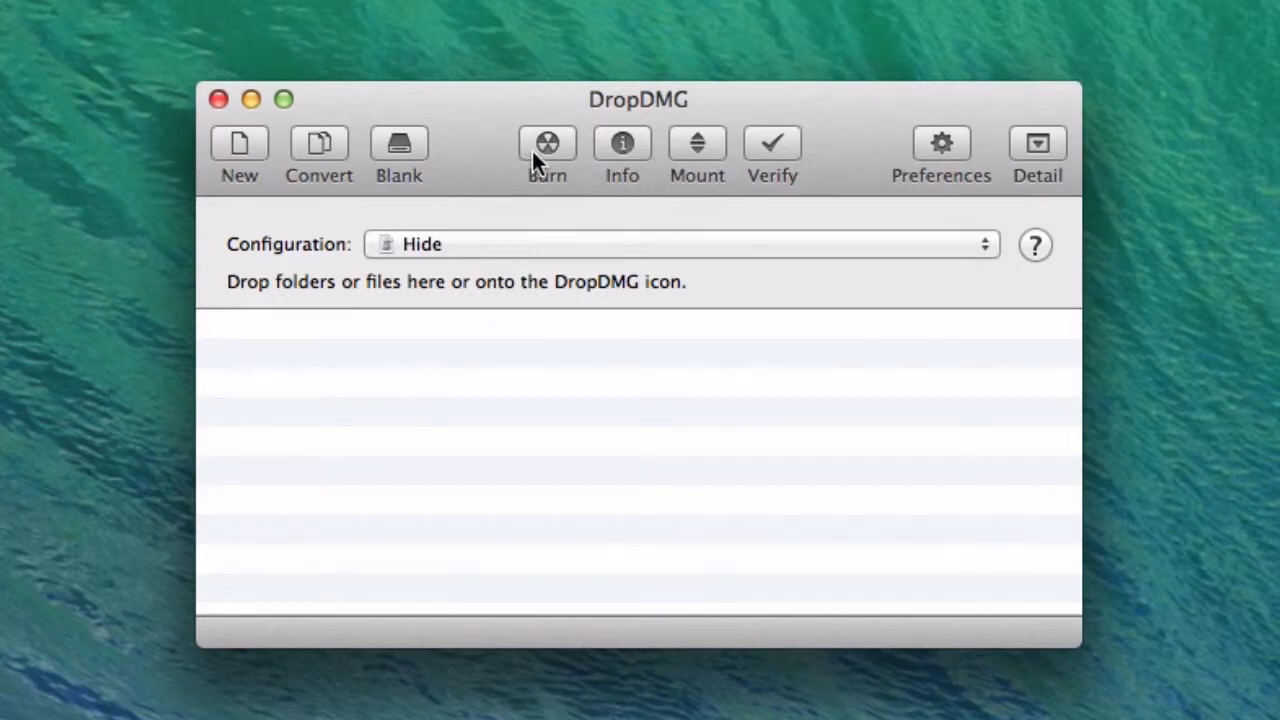
Step: Look at the main window's detail area, hide it again, and view the list of saved configurations
click(622, 145)
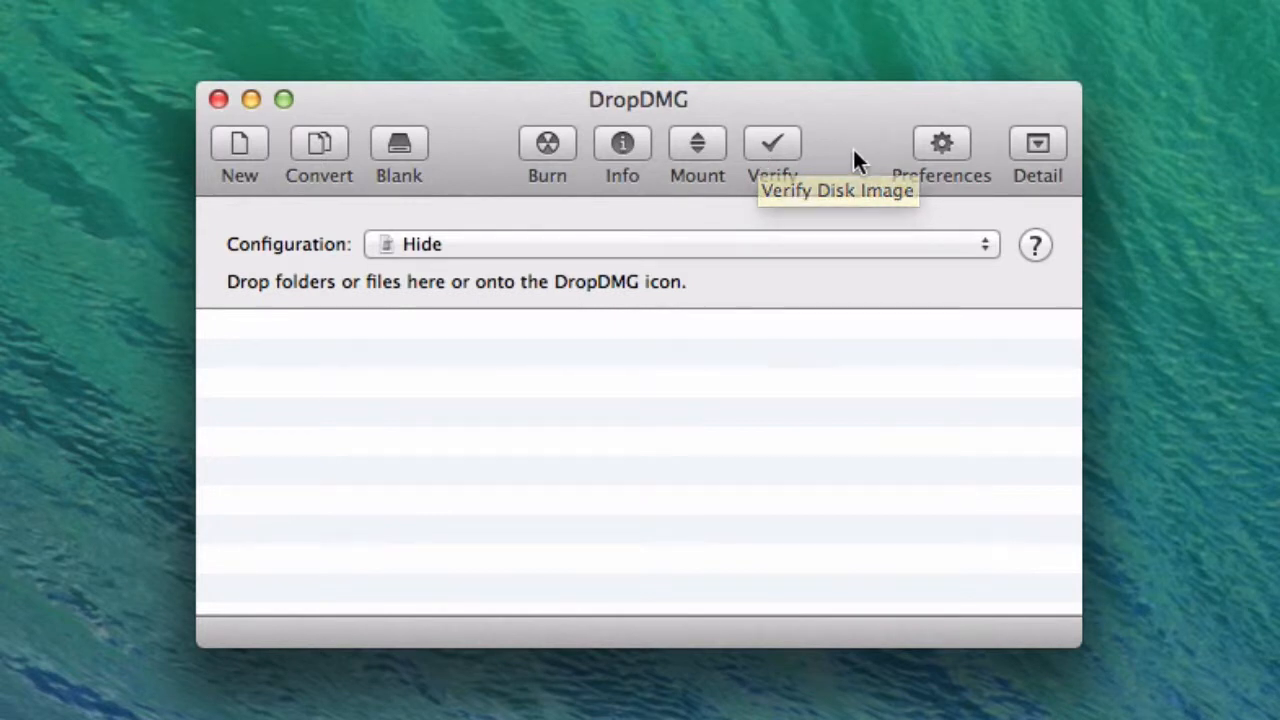
click(1036, 156)
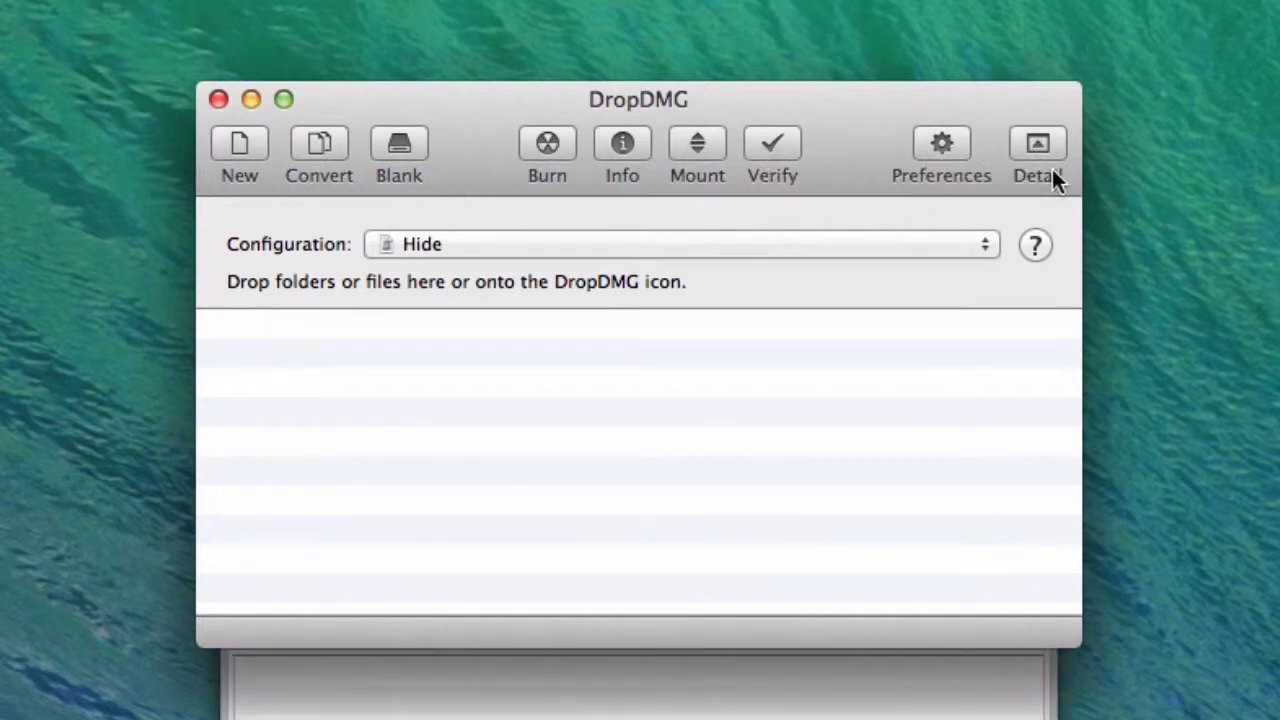
click(1040, 160)
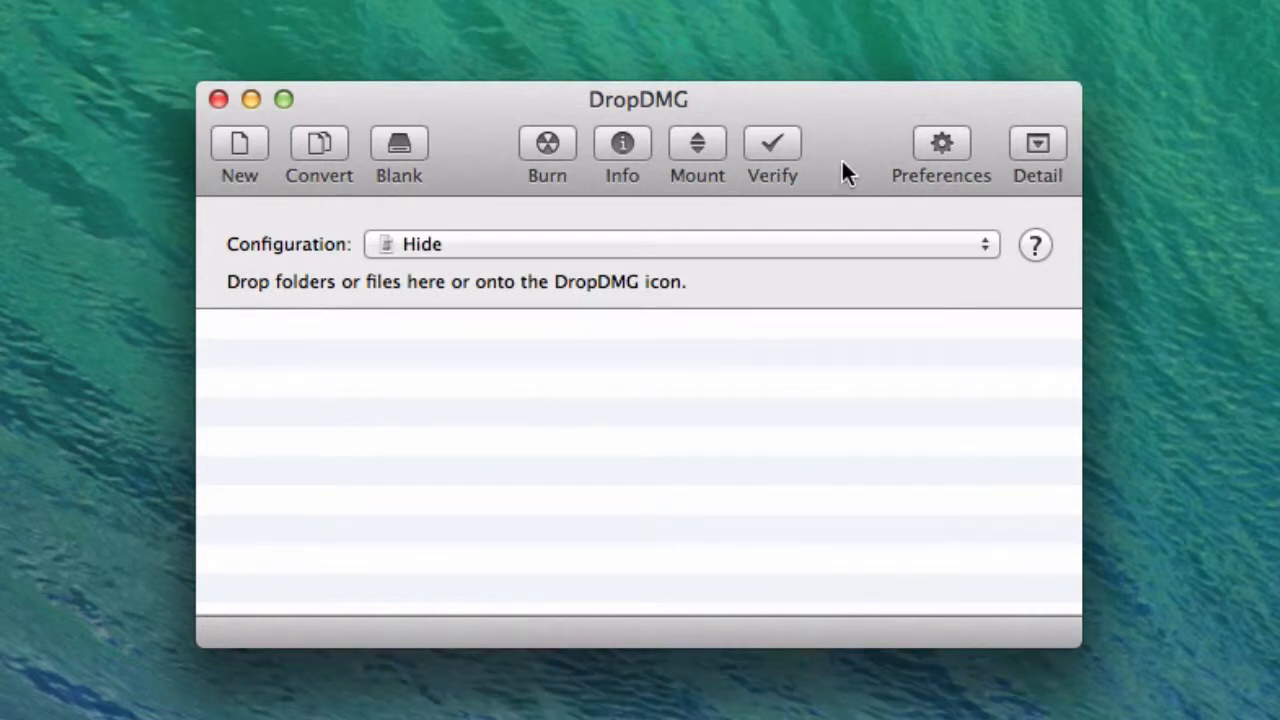
click(482, 250)
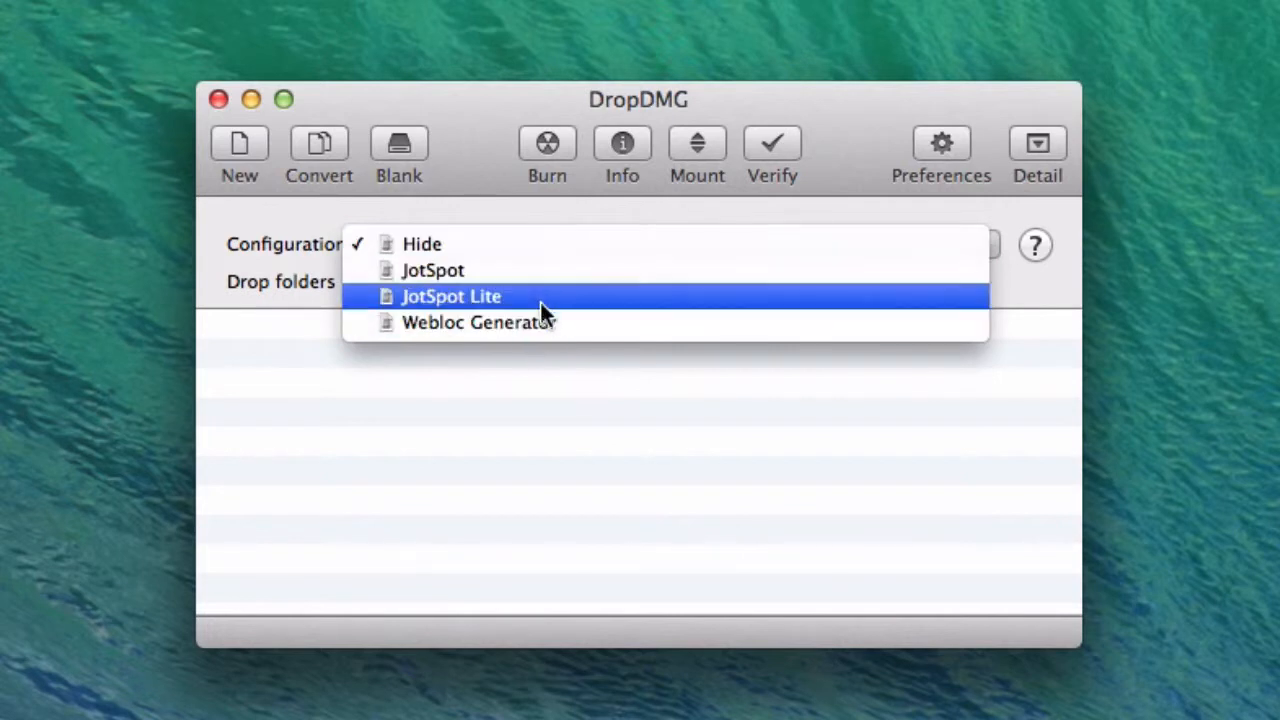
click(548, 413)
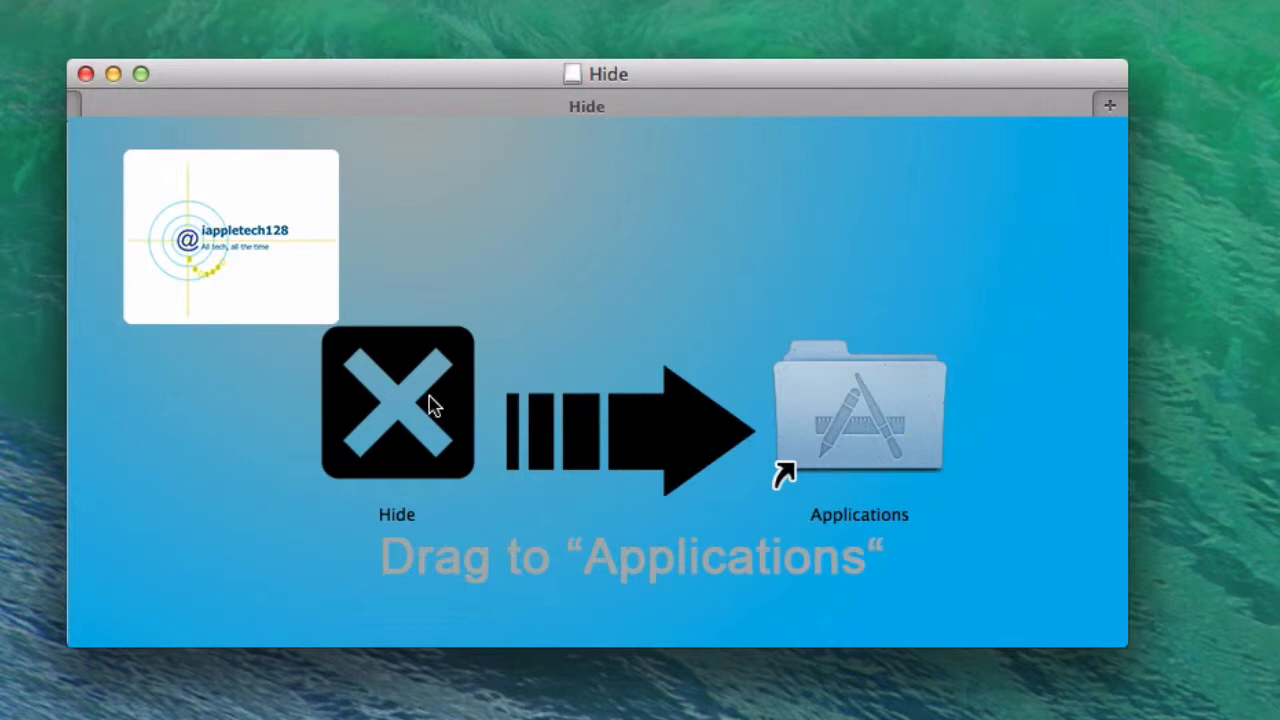
Step: Look at the mounted Hide disk image's installer window and select its Hide app icon
drag(432, 405, 400, 437)
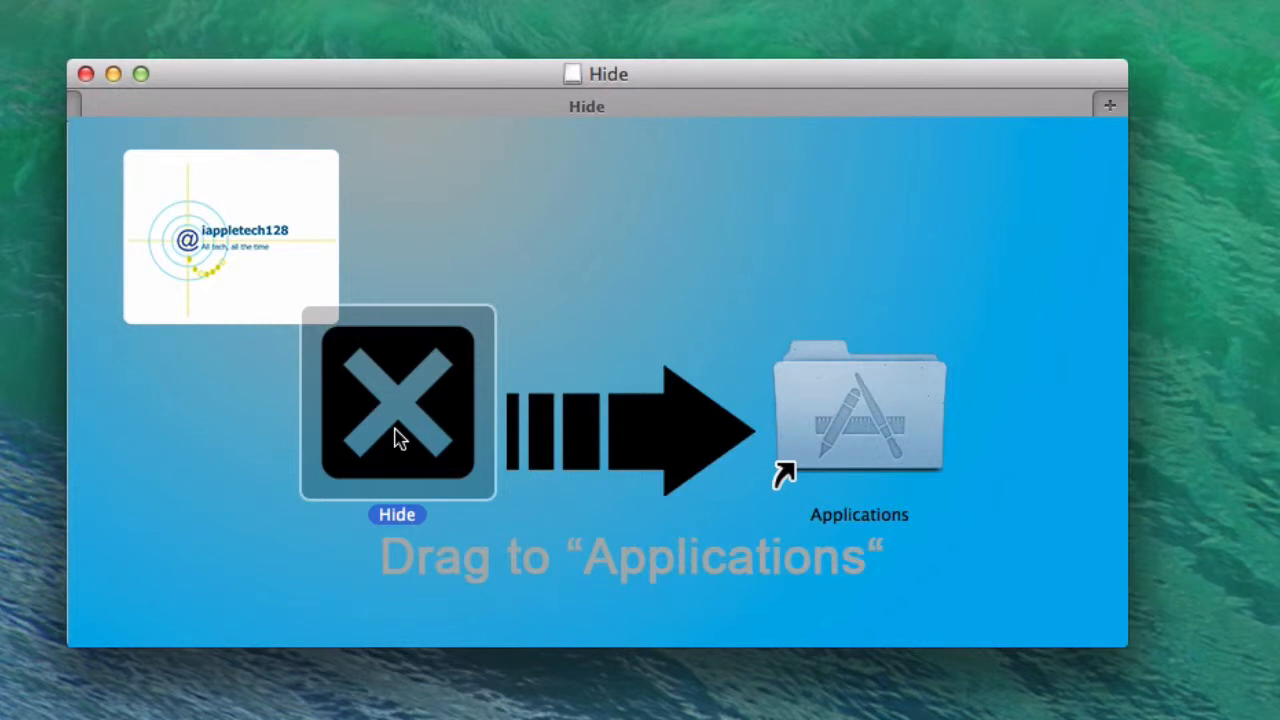
drag(397, 437, 337, 458)
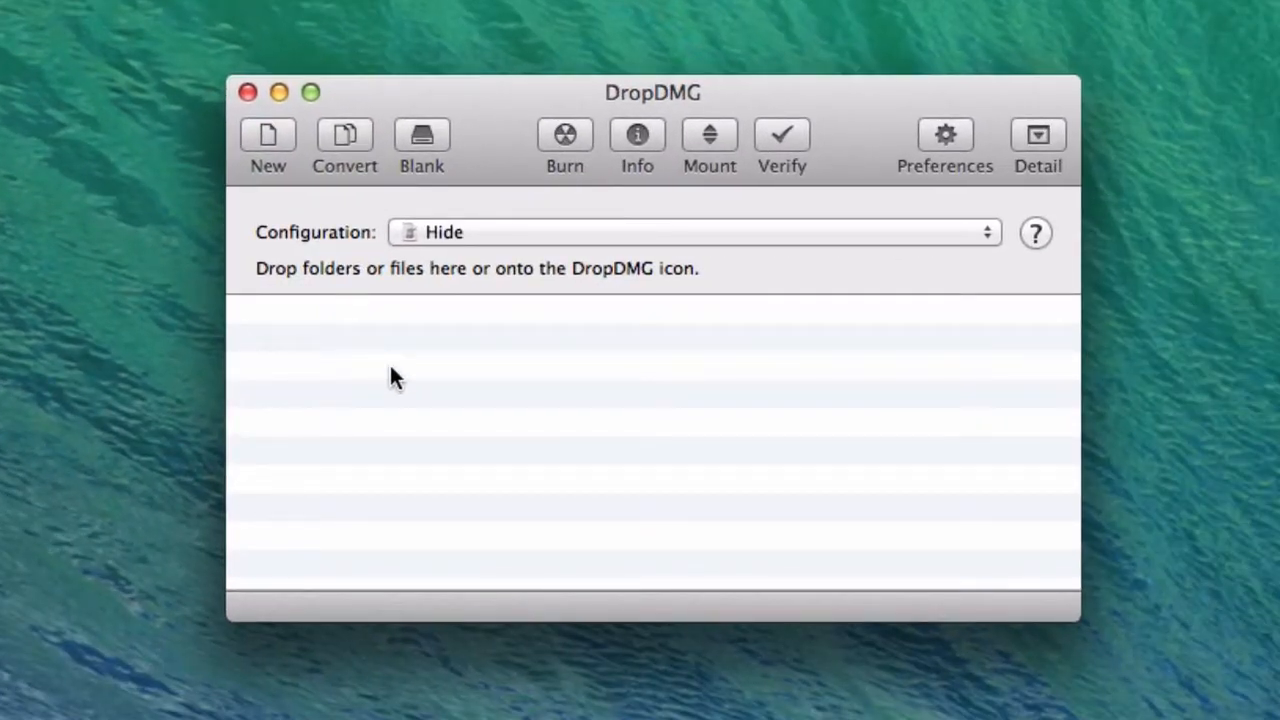
Step: Open the Configurations preferences and go through the JotSpot, JotSpot Lite and Webloc Generator configurations
click(945, 137)
click(200, 195)
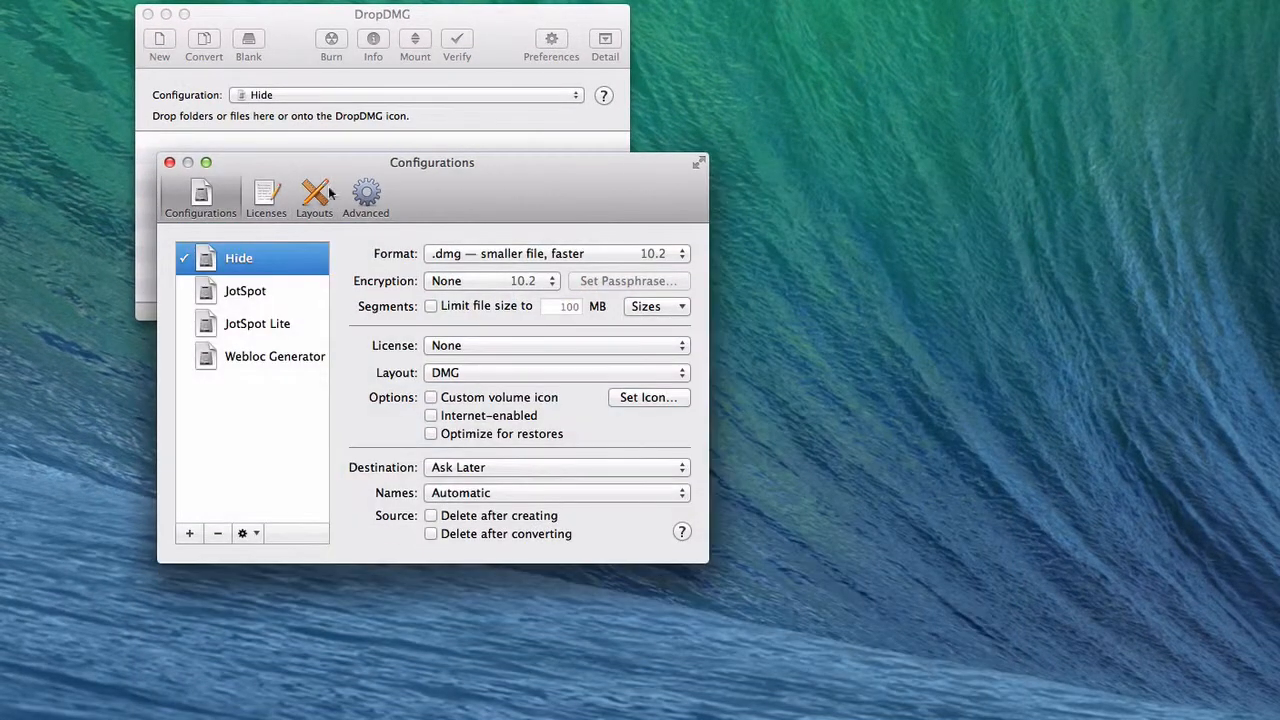
click(211, 240)
click(200, 270)
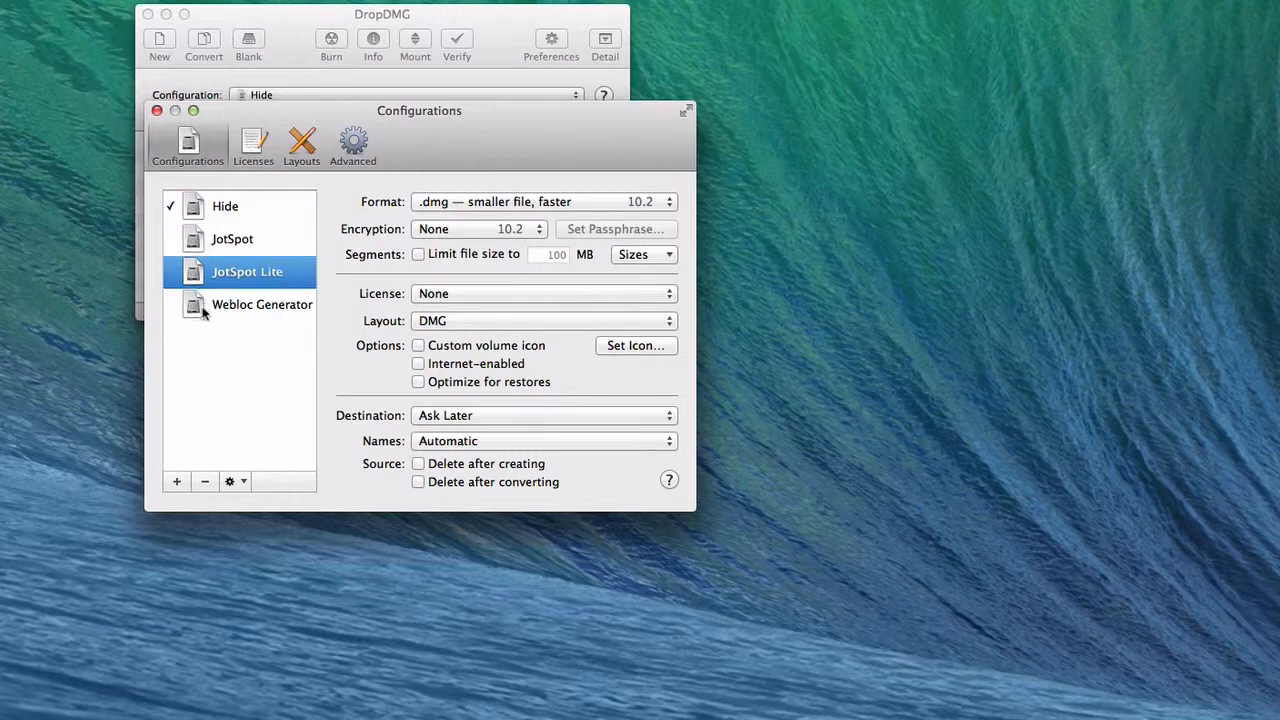
click(202, 308)
Step: Compare the saved configurations with the main window's configuration list and reselect Hide in the preferences
click(287, 94)
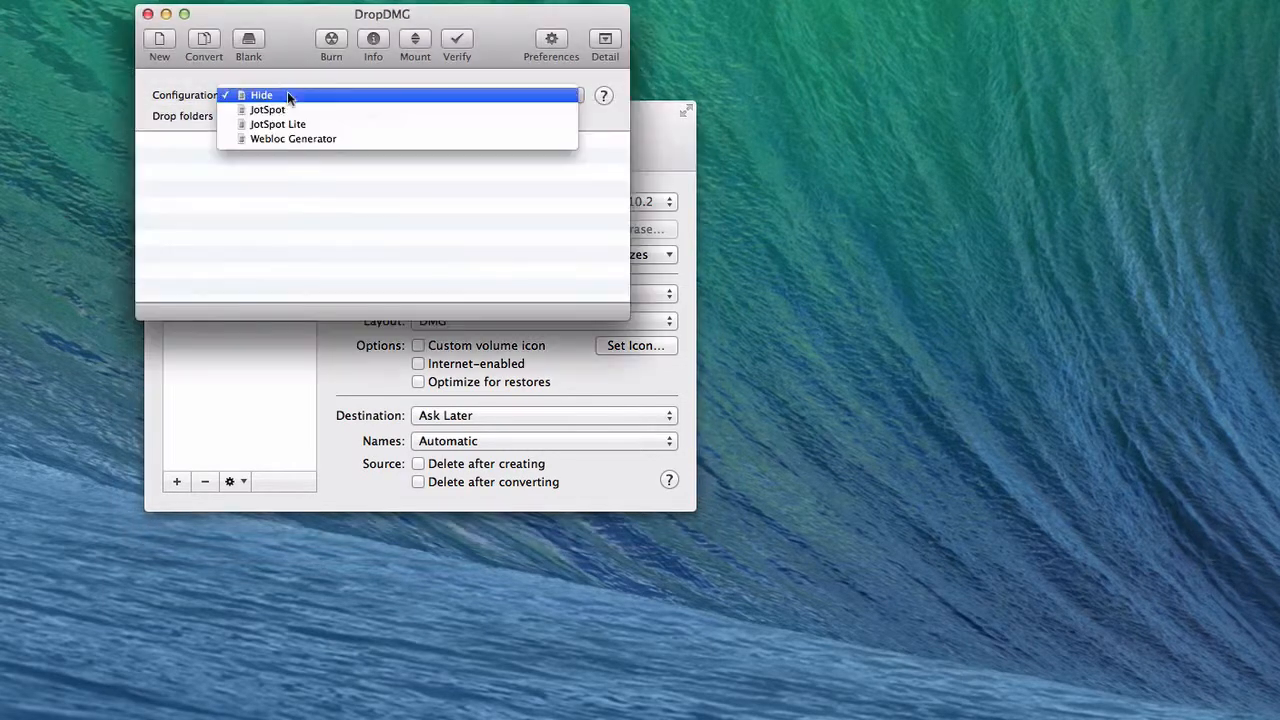
click(257, 185)
click(228, 339)
click(240, 212)
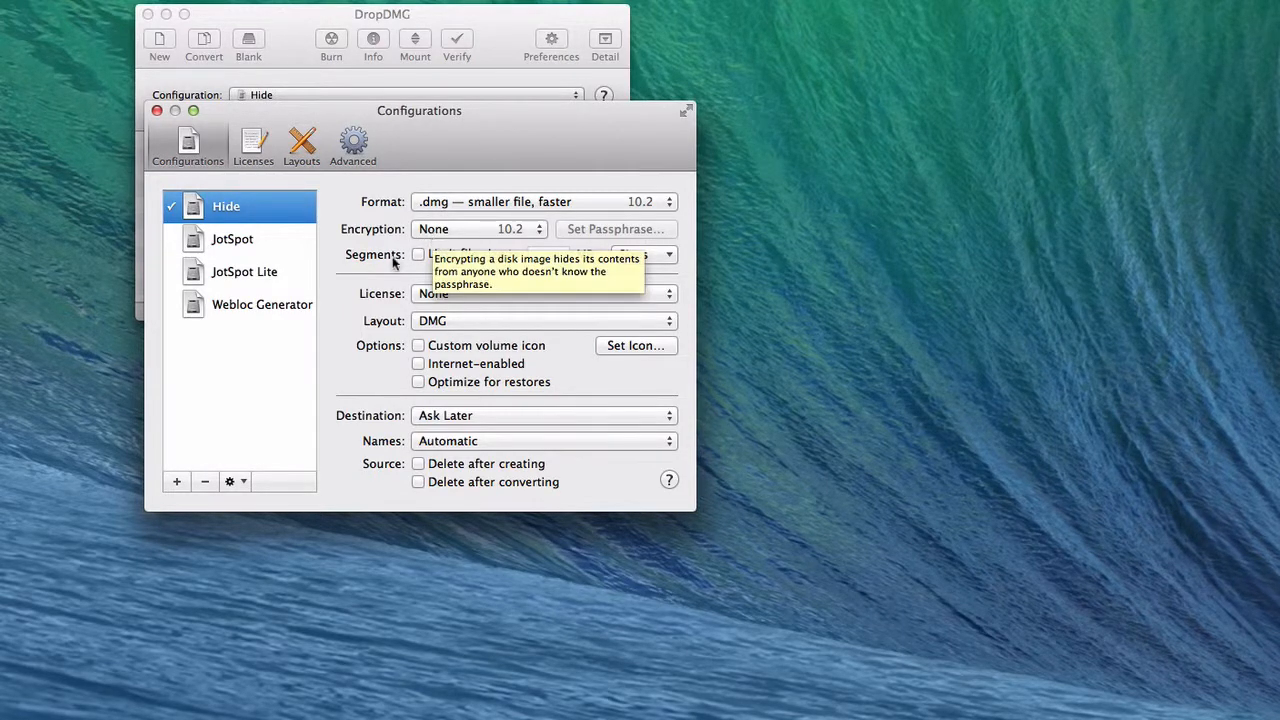
Step: Examine the available License, Layout and Names options of the Hide configuration
click(421, 296)
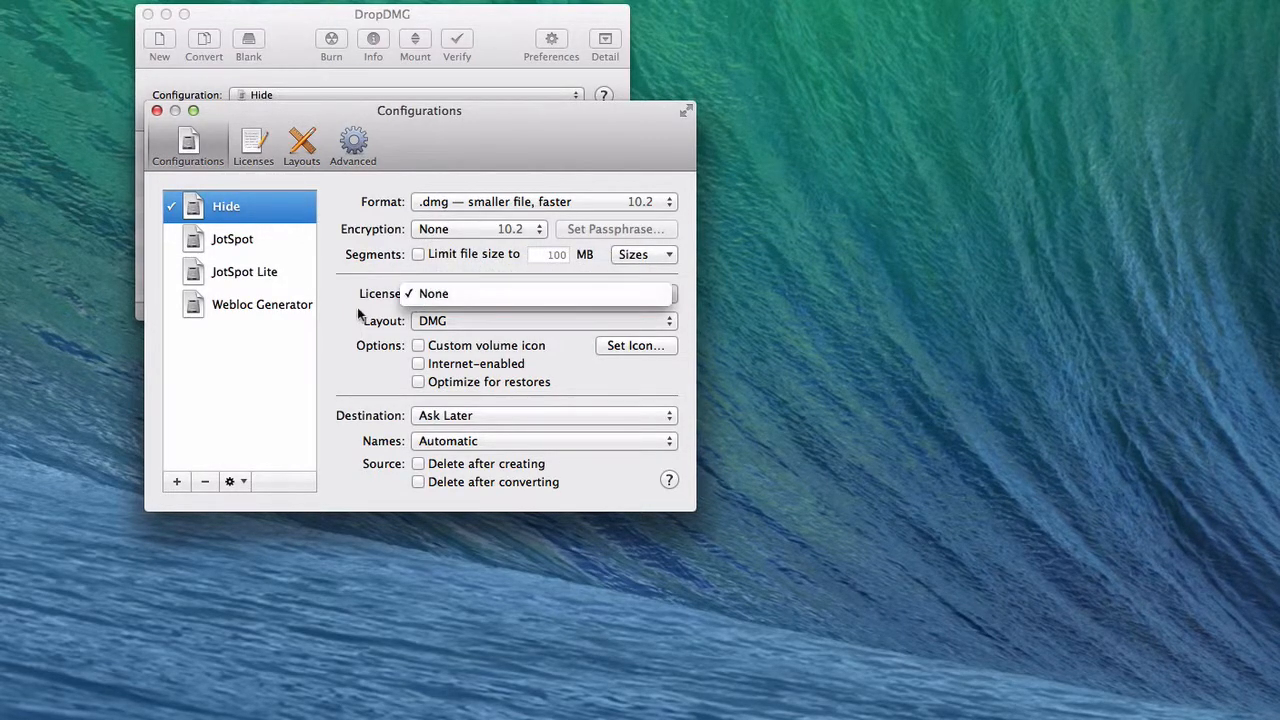
click(362, 318)
click(428, 324)
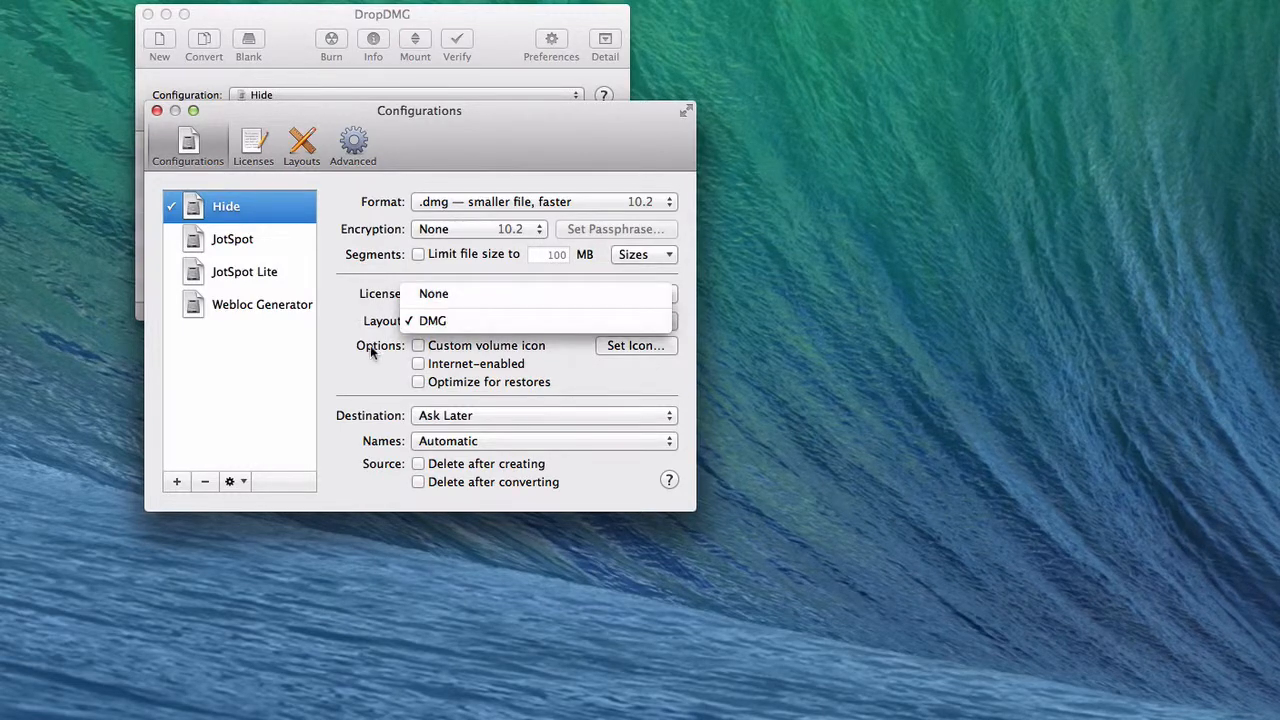
click(366, 349)
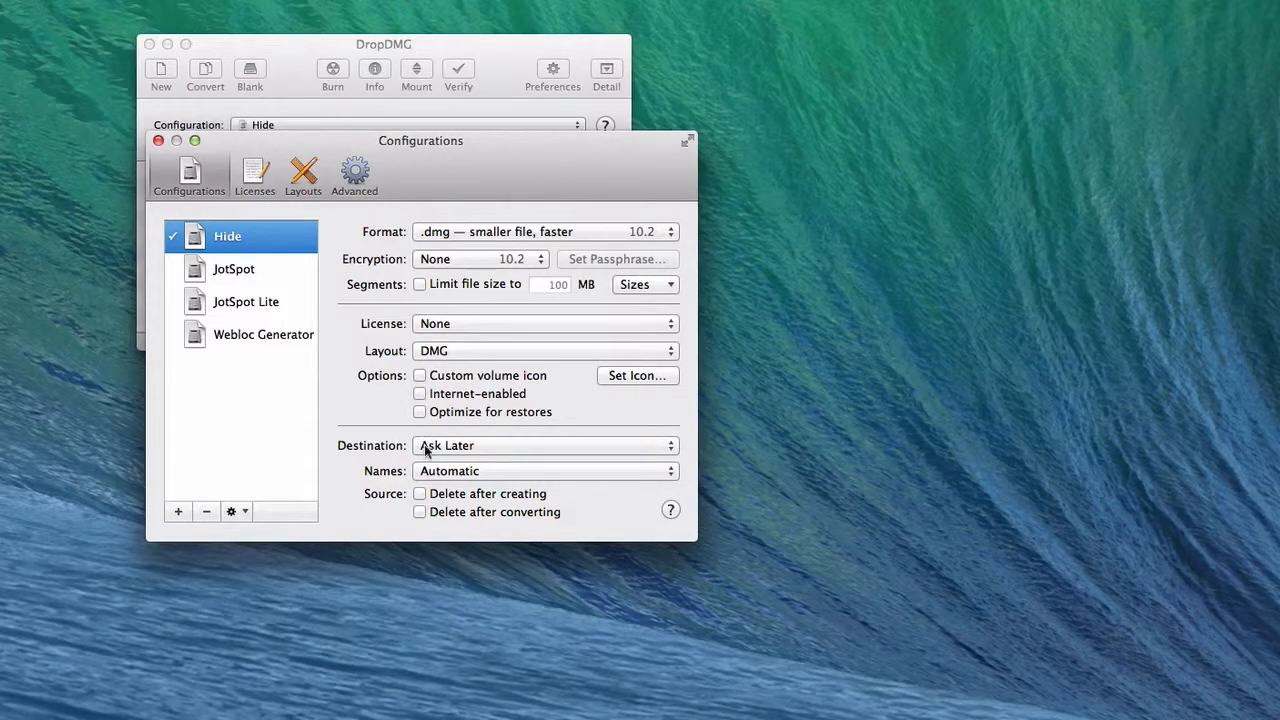
mouse_move(425, 450)
click(424, 474)
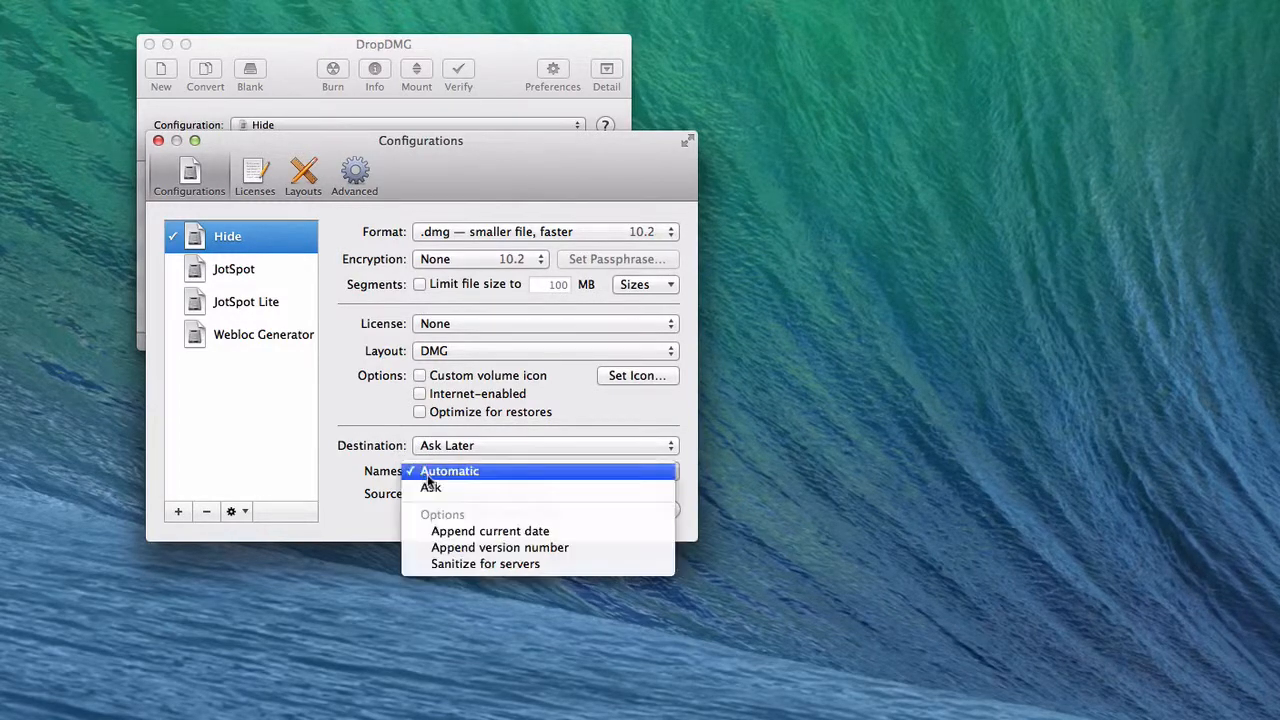
click(347, 479)
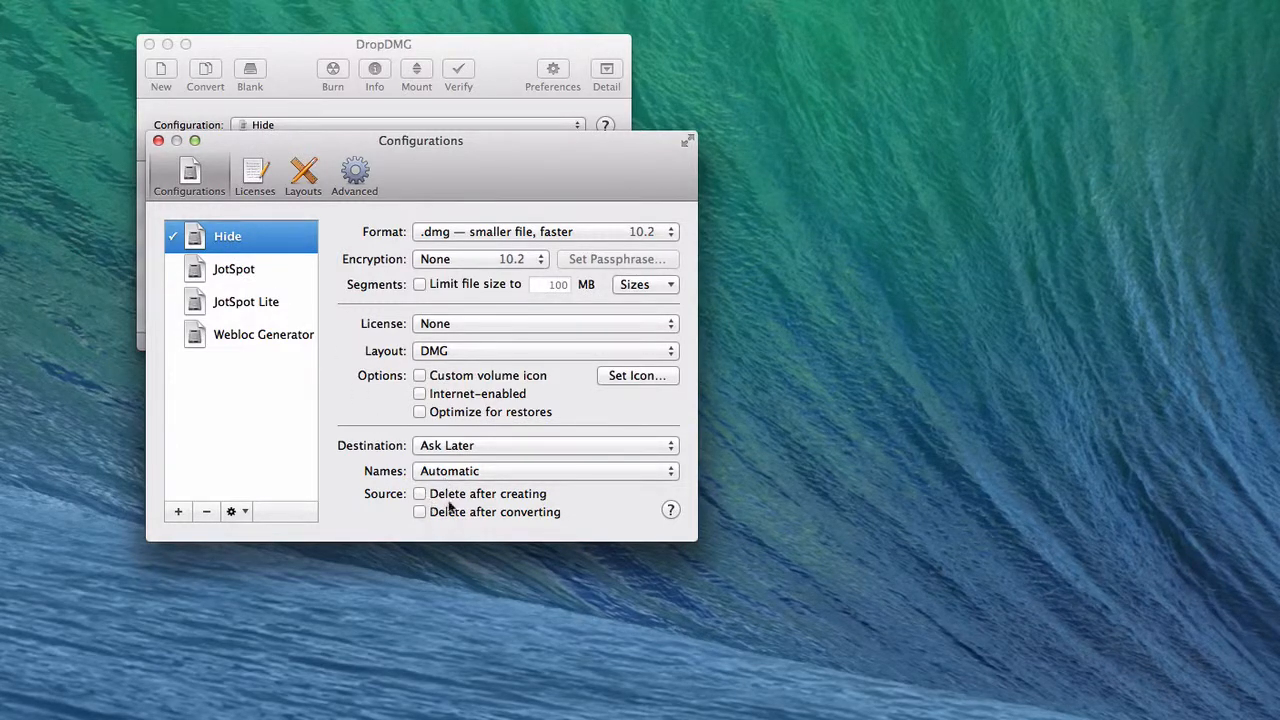
Step: Compare the settings of the other saved configurations, return to Hide, and review its naming options
click(255, 302)
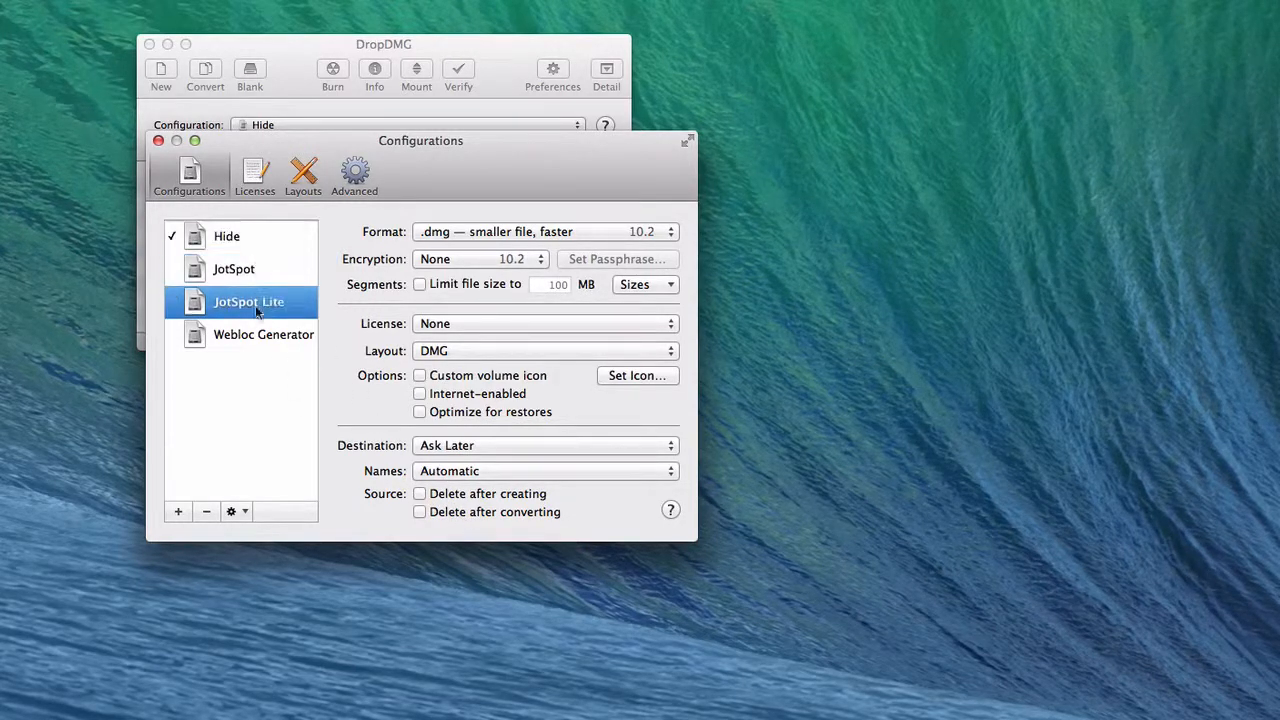
click(257, 332)
click(250, 304)
click(255, 270)
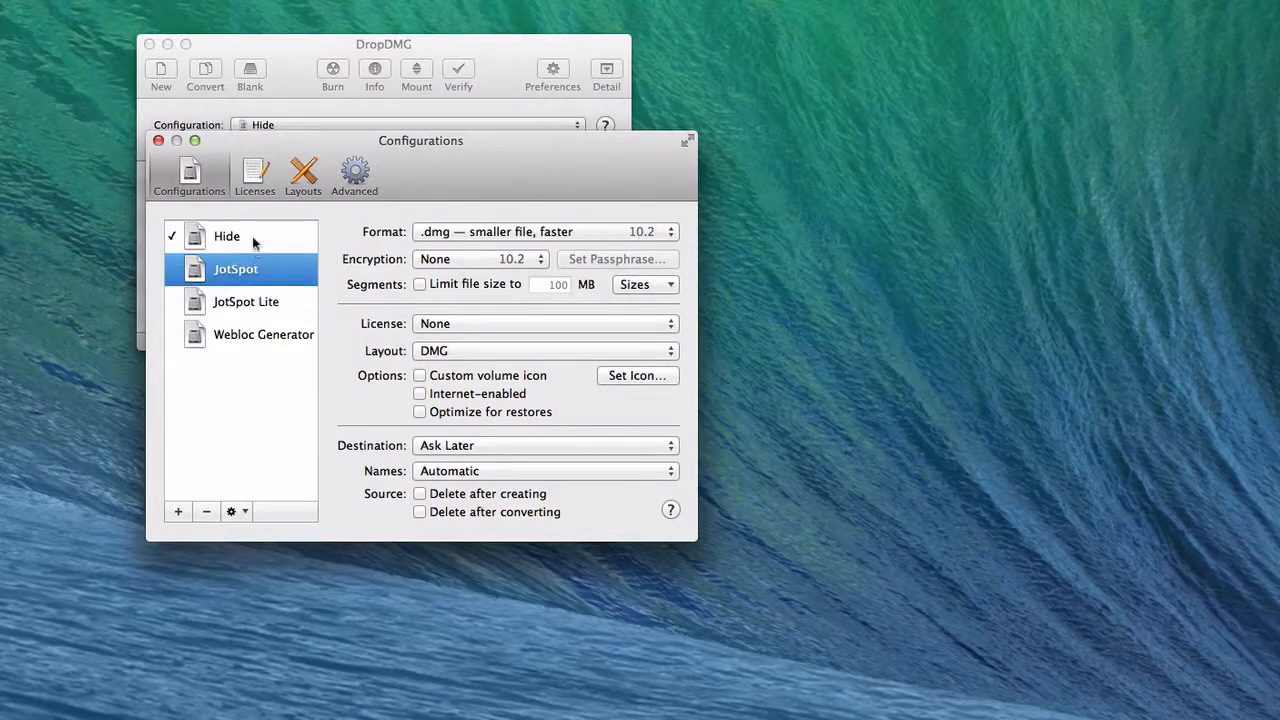
click(252, 238)
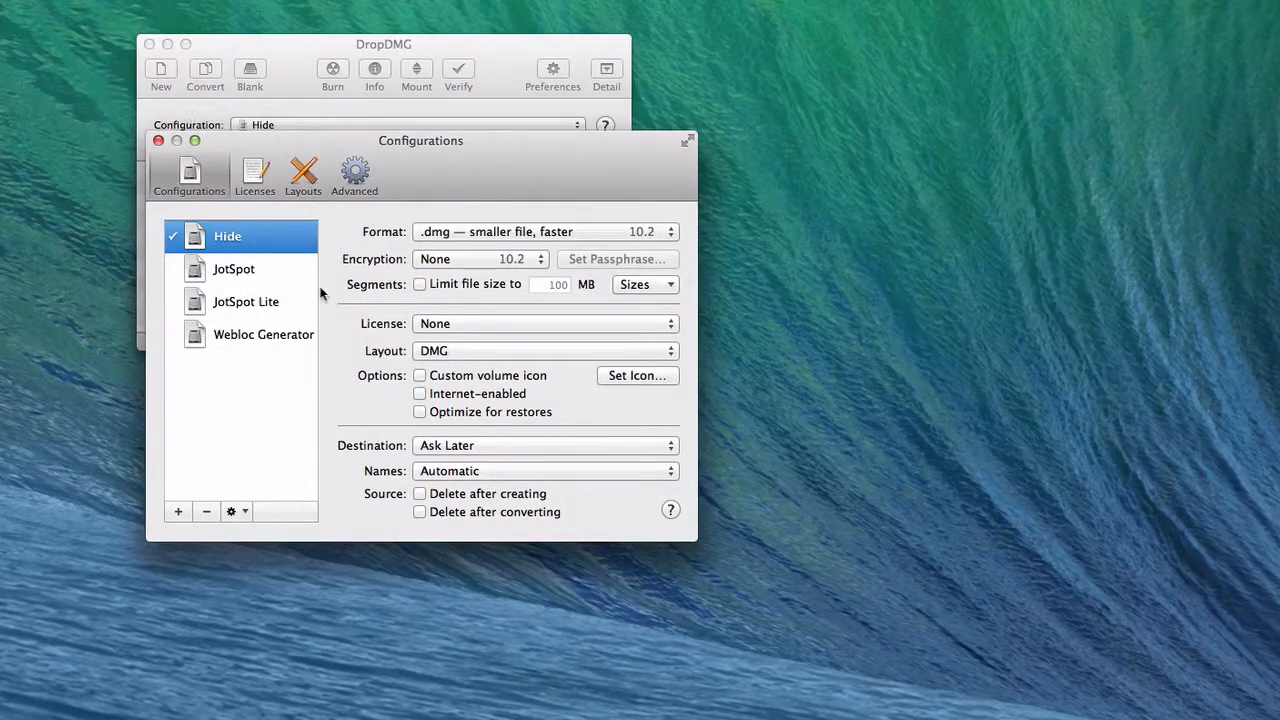
click(443, 466)
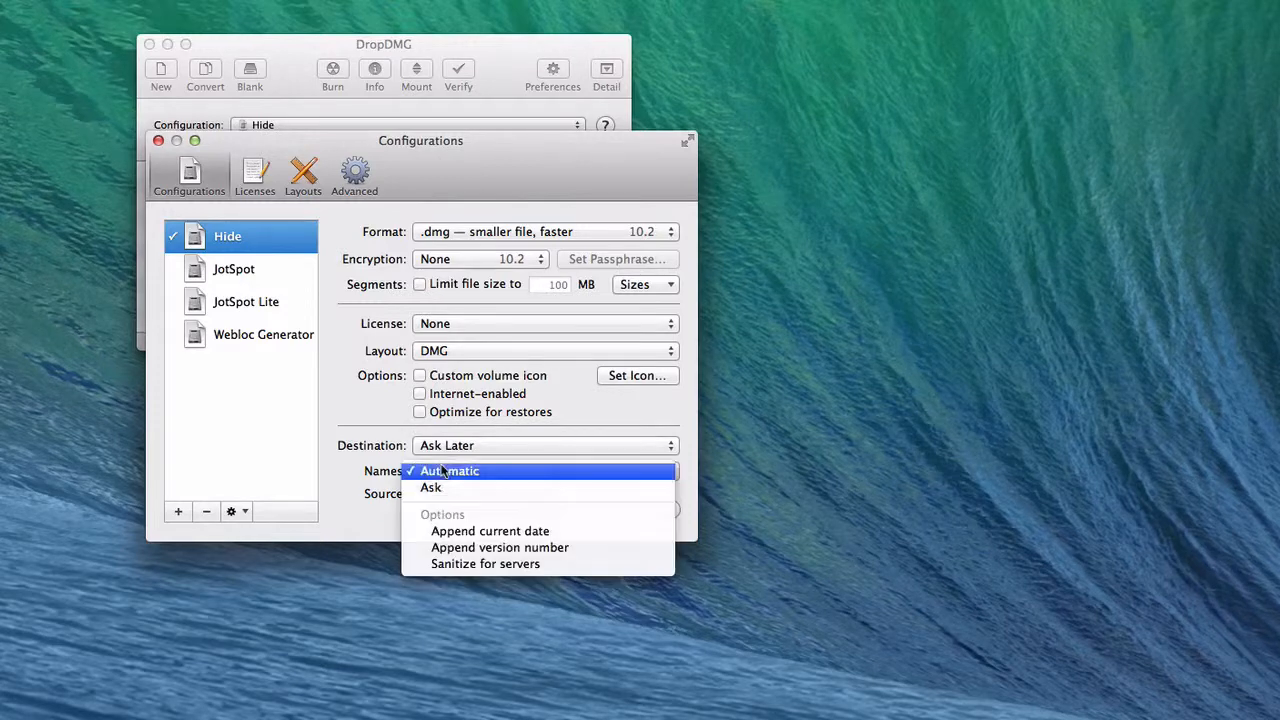
click(337, 452)
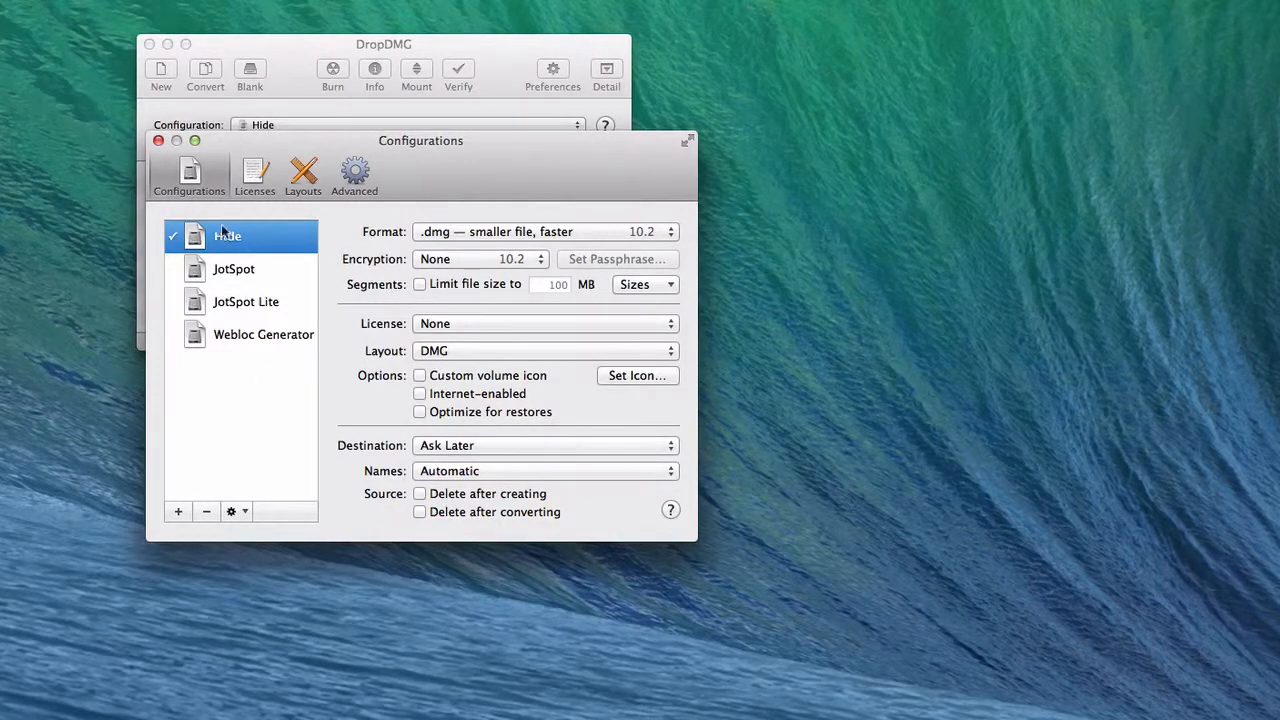
Step: View the Licenses preferences, return to Configurations, and check the layout choices for the Hide configuration
click(251, 185)
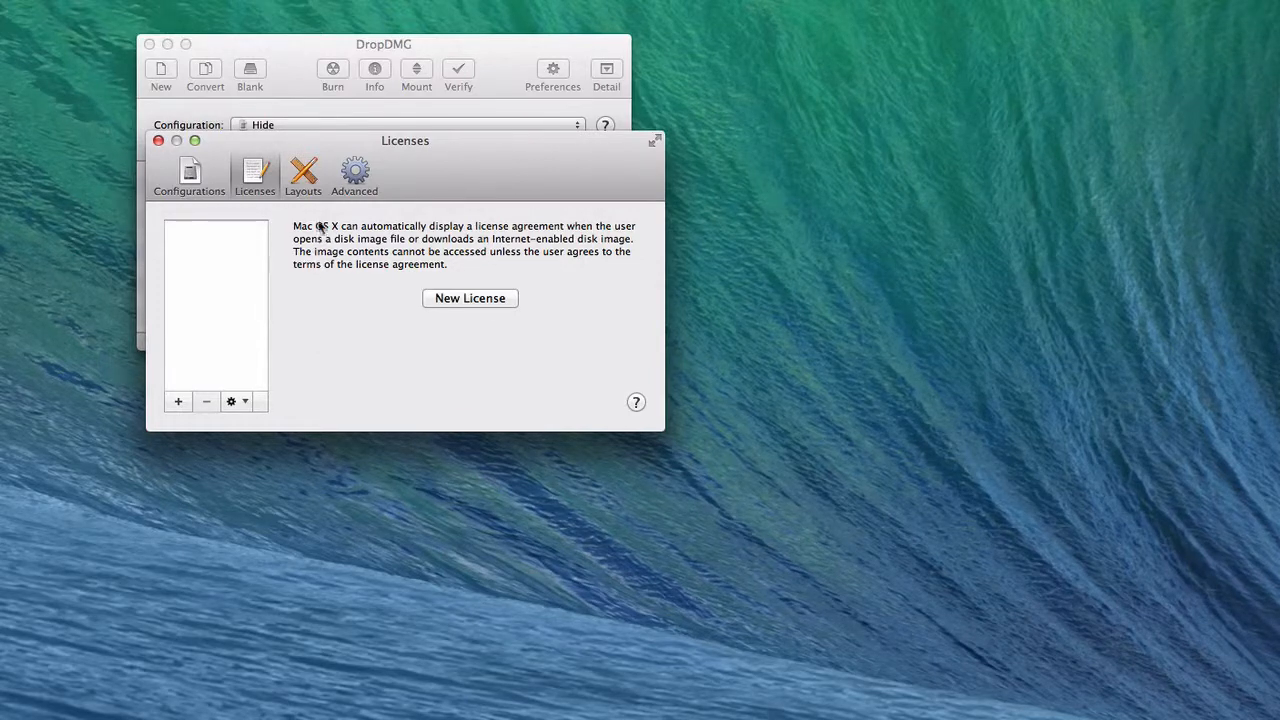
click(187, 172)
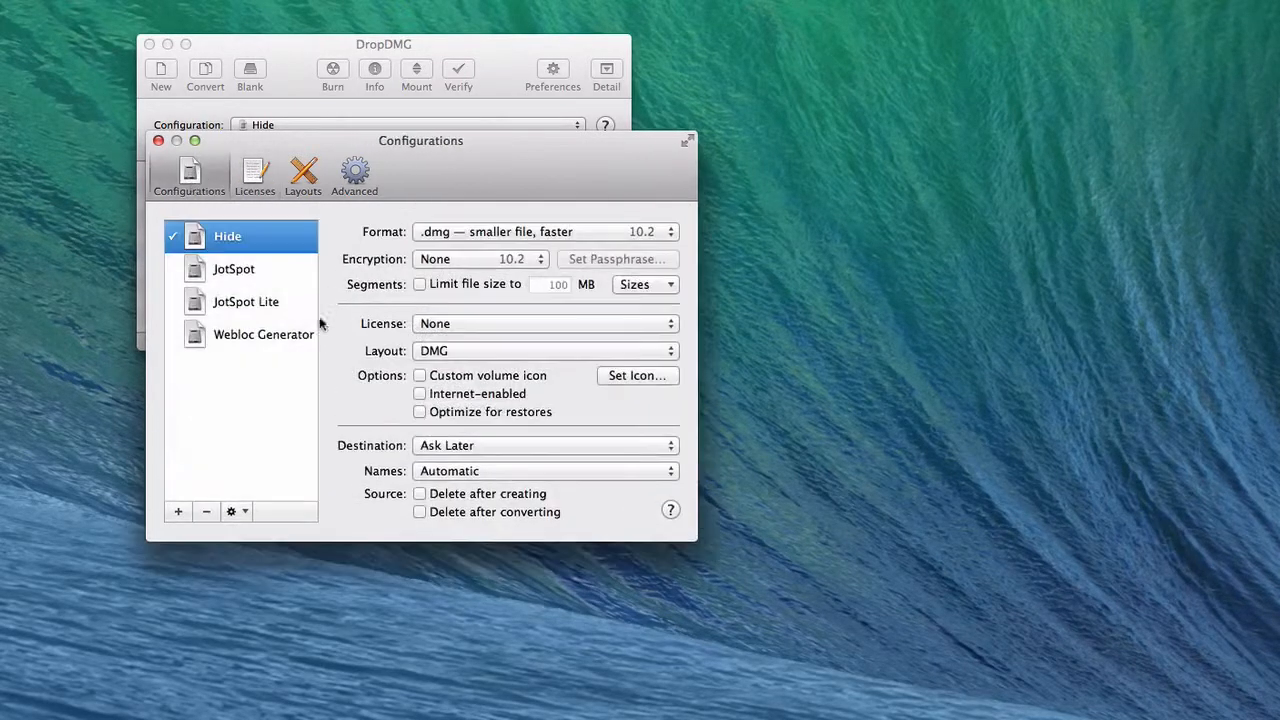
click(450, 352)
click(370, 350)
Step: Open the Layouts preferences and examine the DMG layout's full design and its text box variables
click(303, 172)
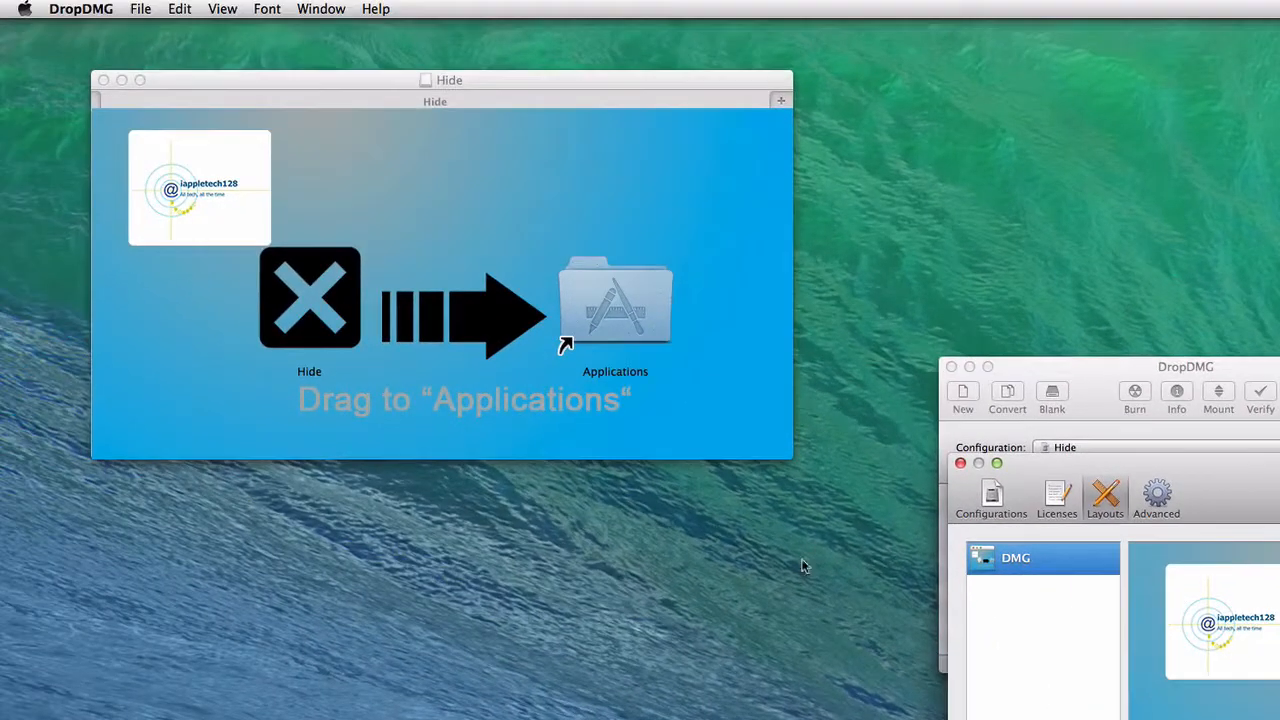
click(741, 425)
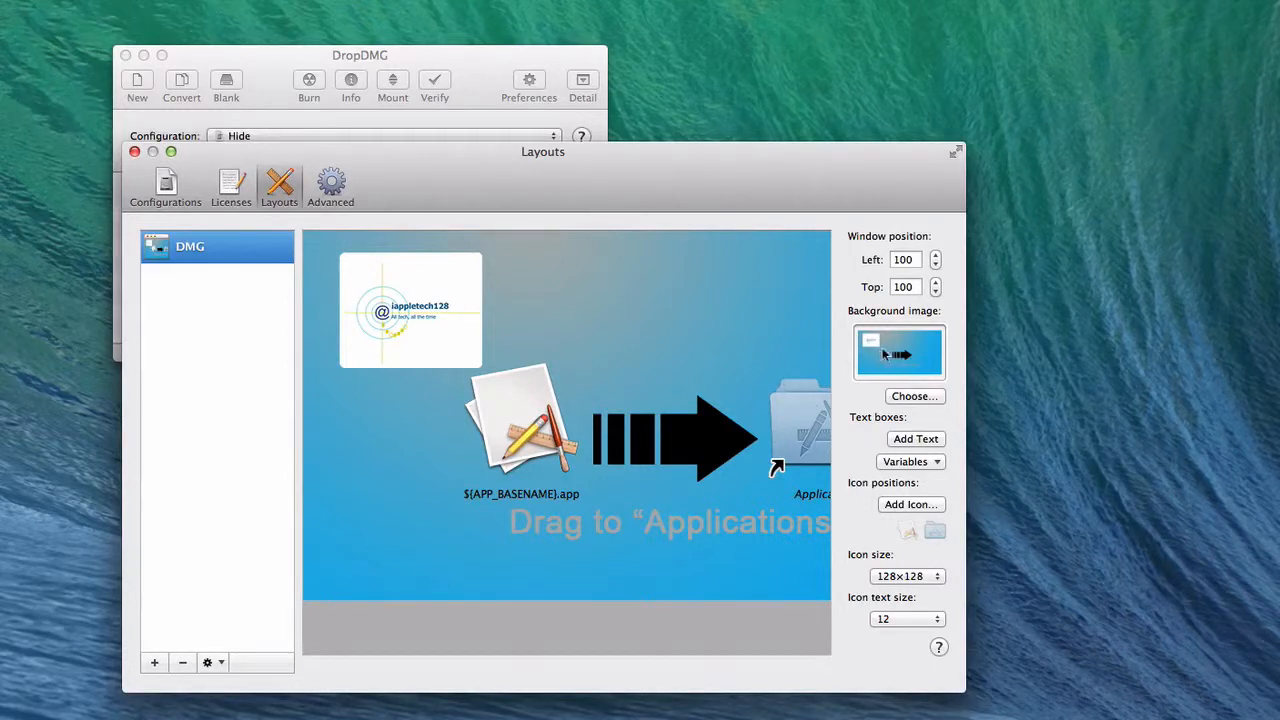
scroll(625, 340, right, 5)
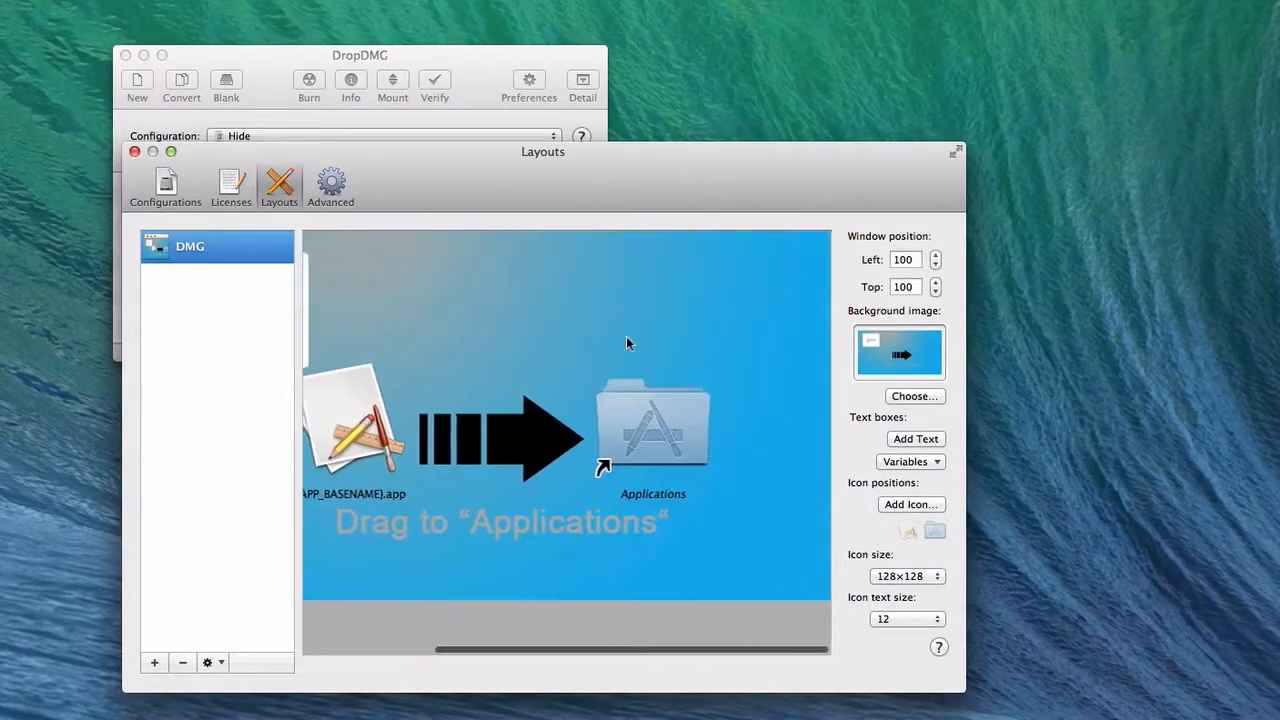
scroll(625, 340, left, 5)
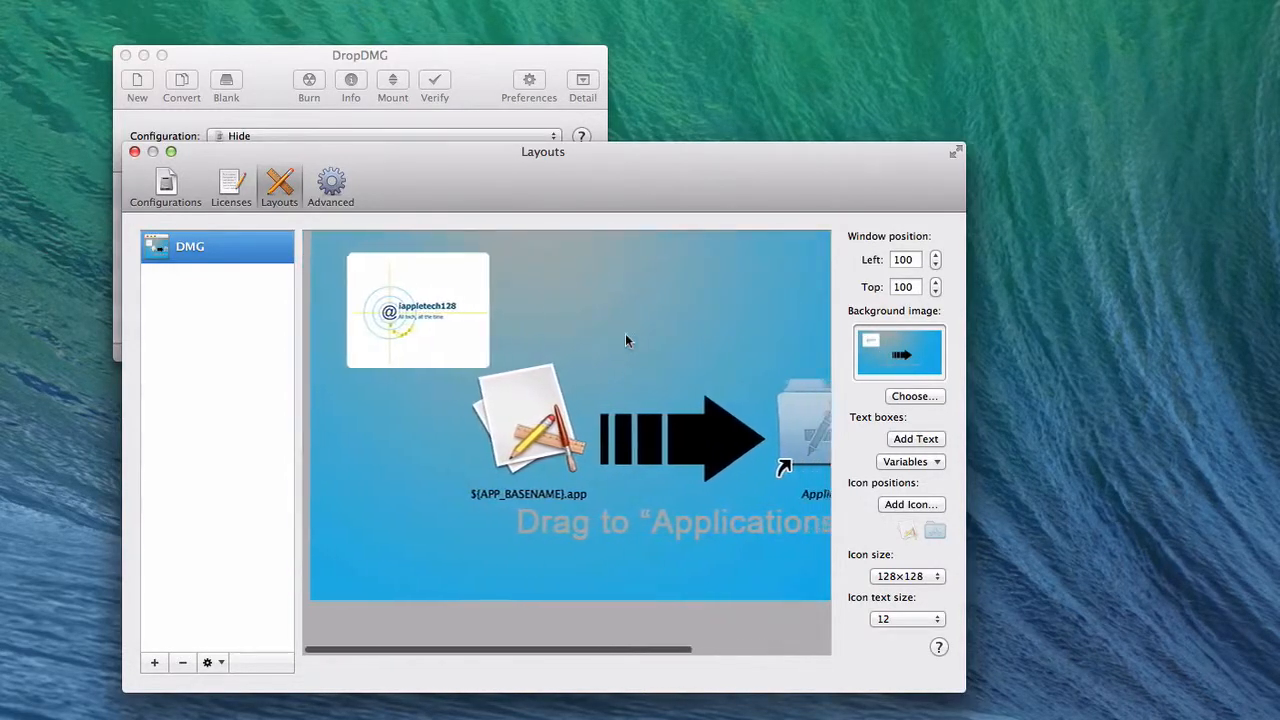
click(940, 463)
click(862, 439)
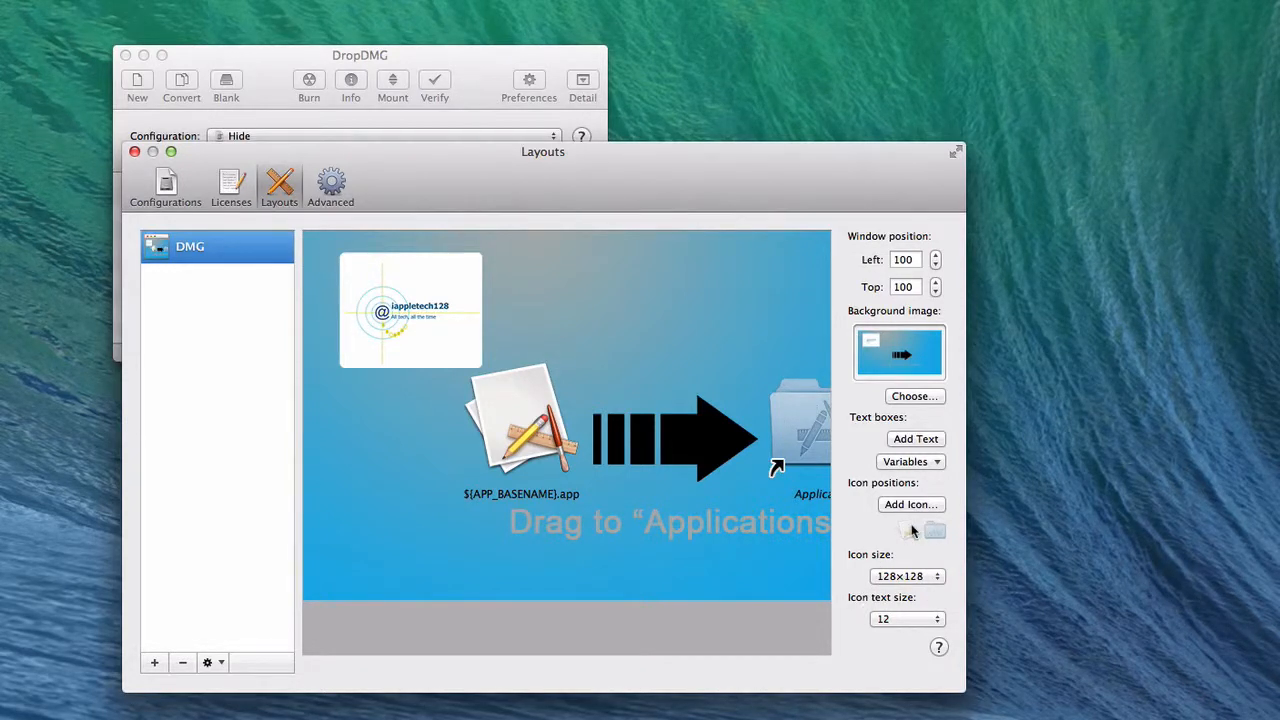
scroll(555, 370, right, 3)
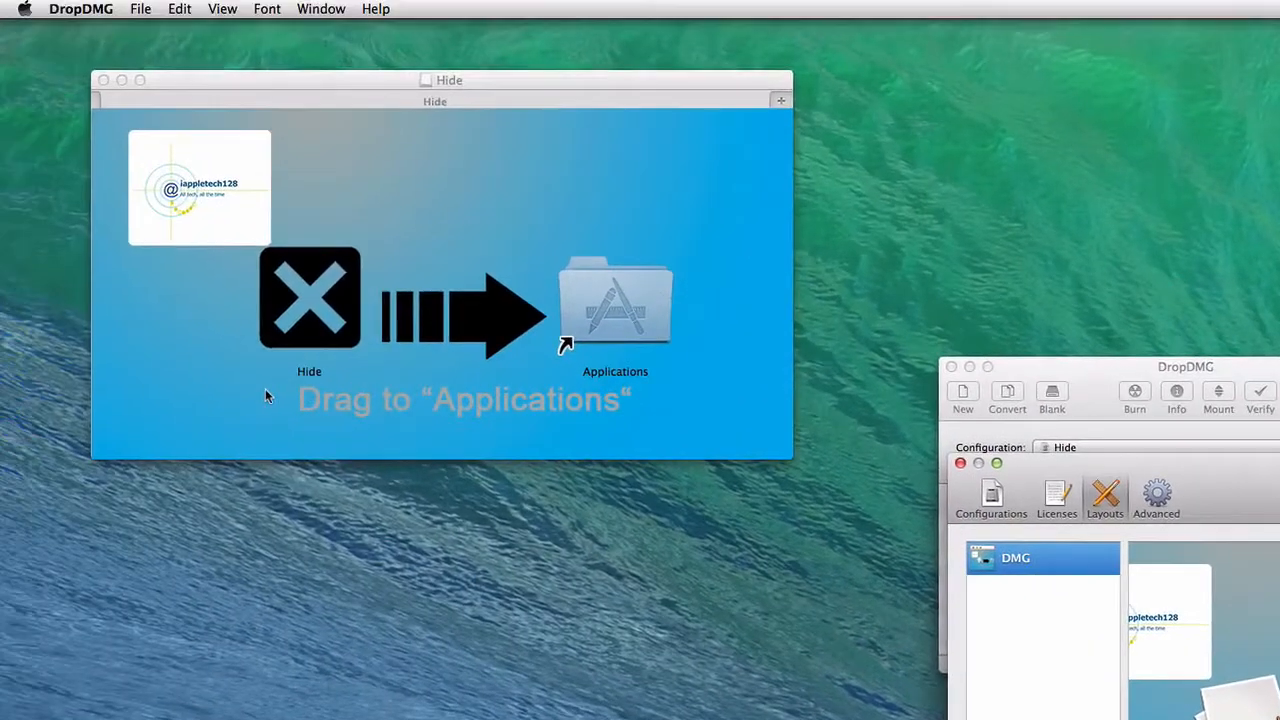
Step: Open the Advanced preferences to view the temporary options, operations and command-line tool settings
click(265, 391)
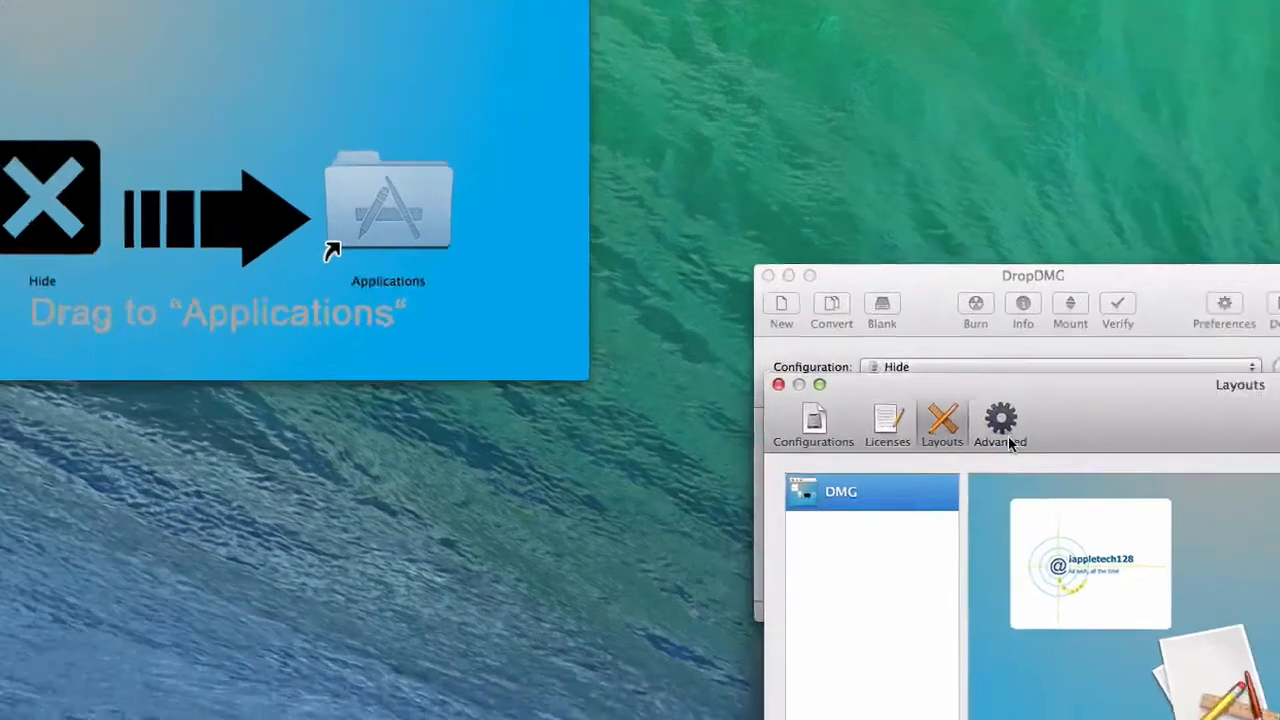
click(1159, 503)
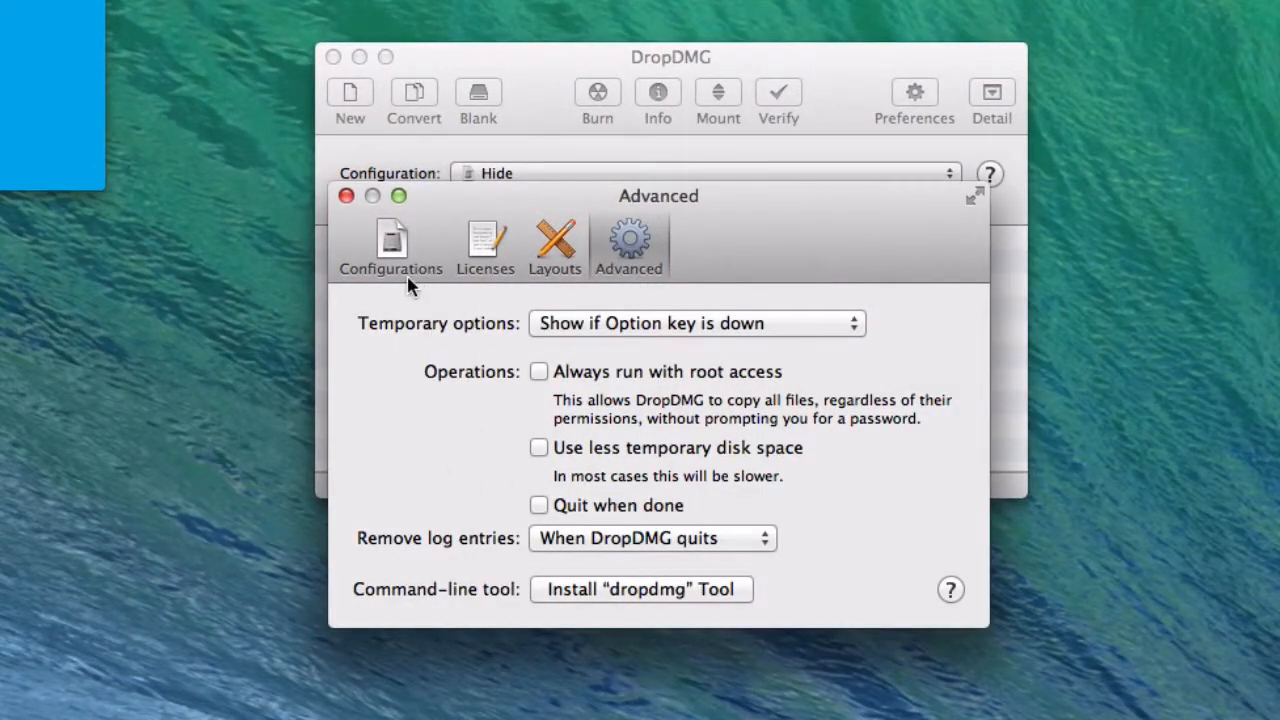
Step: Return to the Configurations preferences, close them, and move the main window below the Finder's Applications window
click(393, 250)
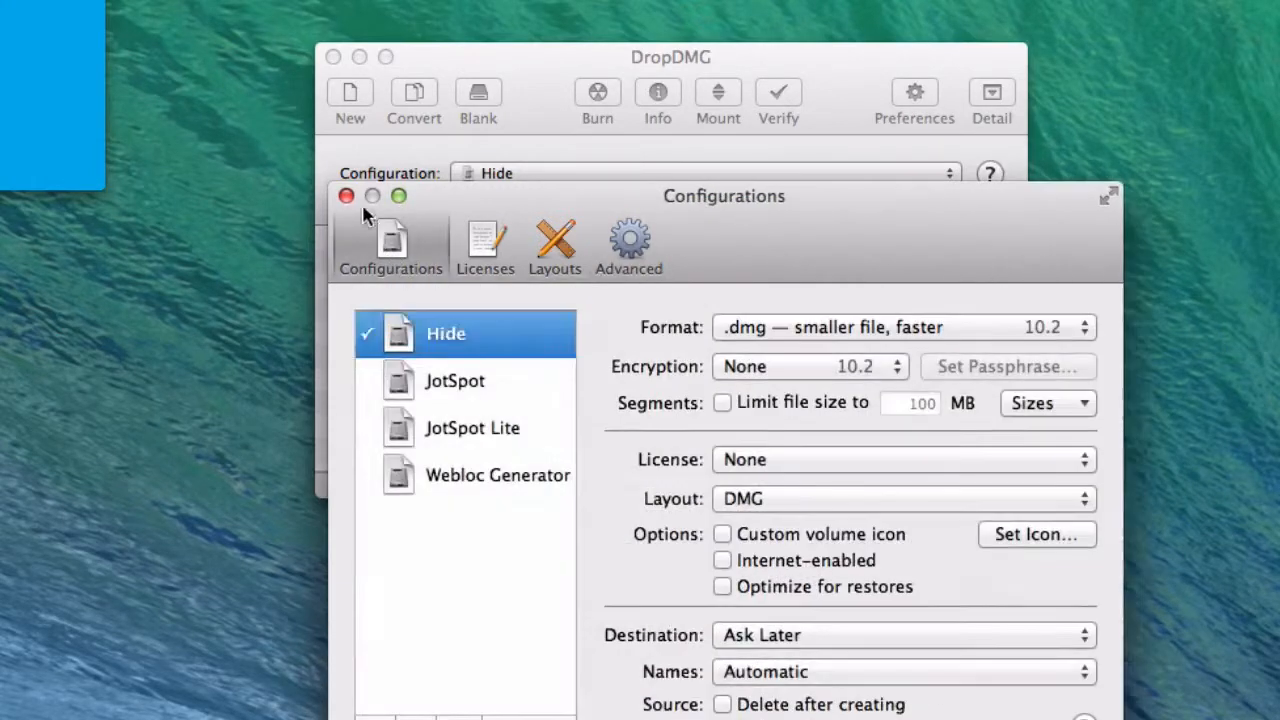
click(346, 197)
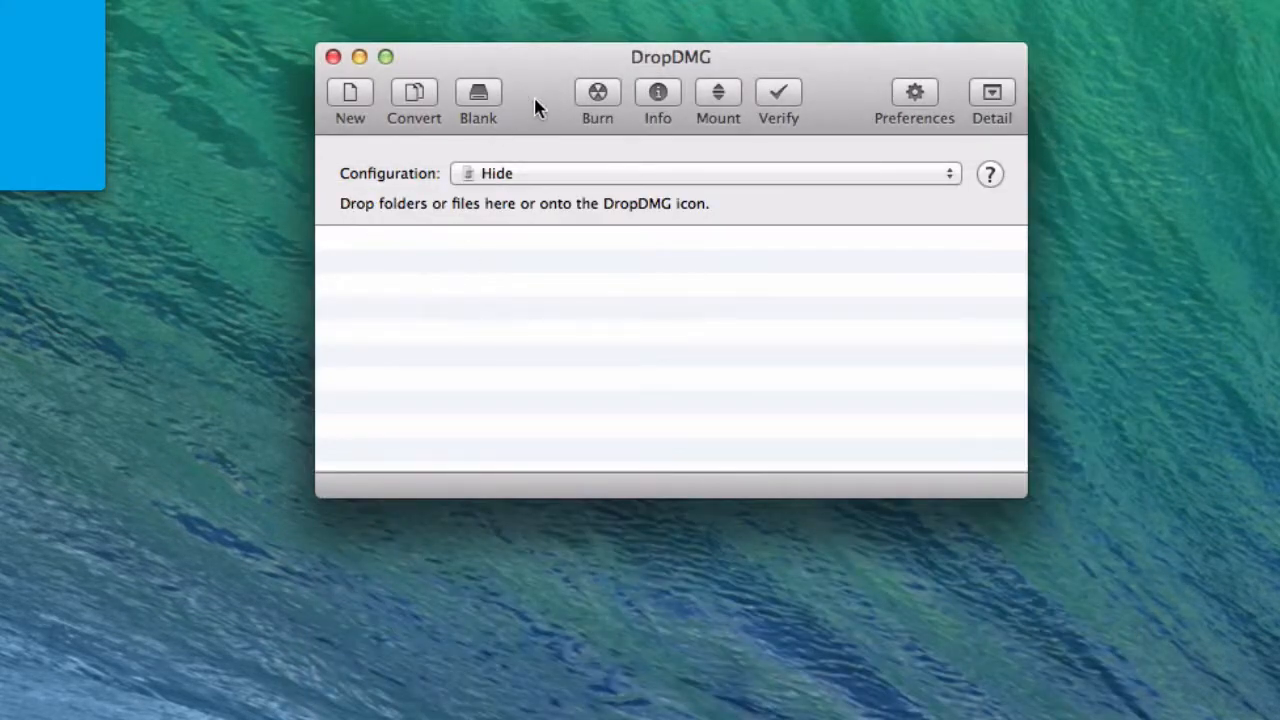
drag(533, 96, 571, 382)
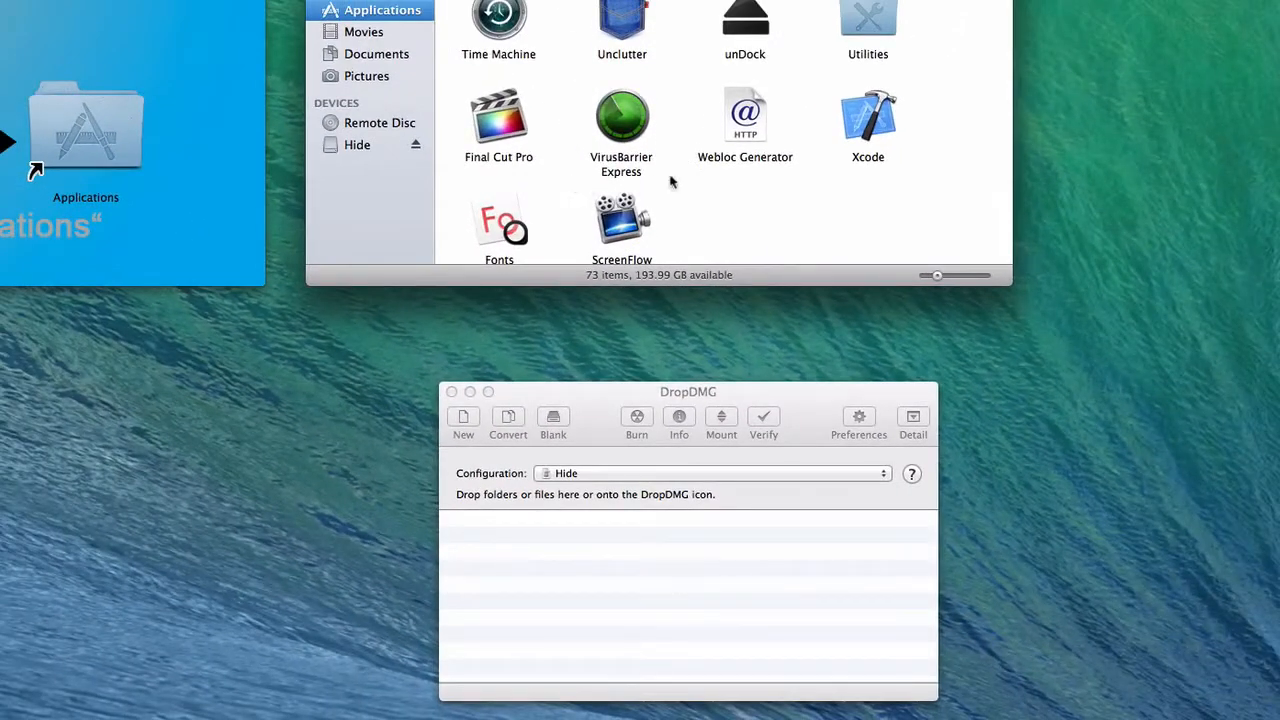
Step: Select the Webloc Generator configuration for the new disk image
click(543, 505)
click(550, 477)
click(545, 516)
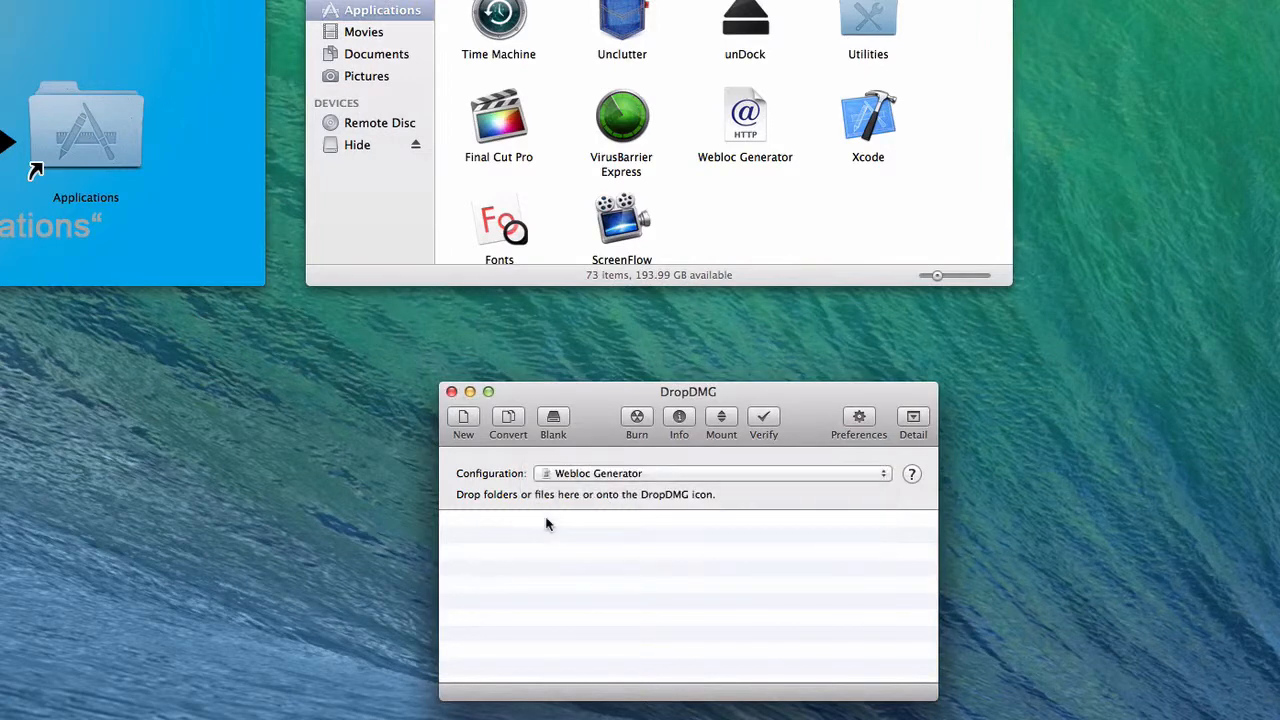
Step: Create a disk image of the Webloc Generator app from Applications, saving it to the Desktop with automatic names
drag(744, 118, 577, 551)
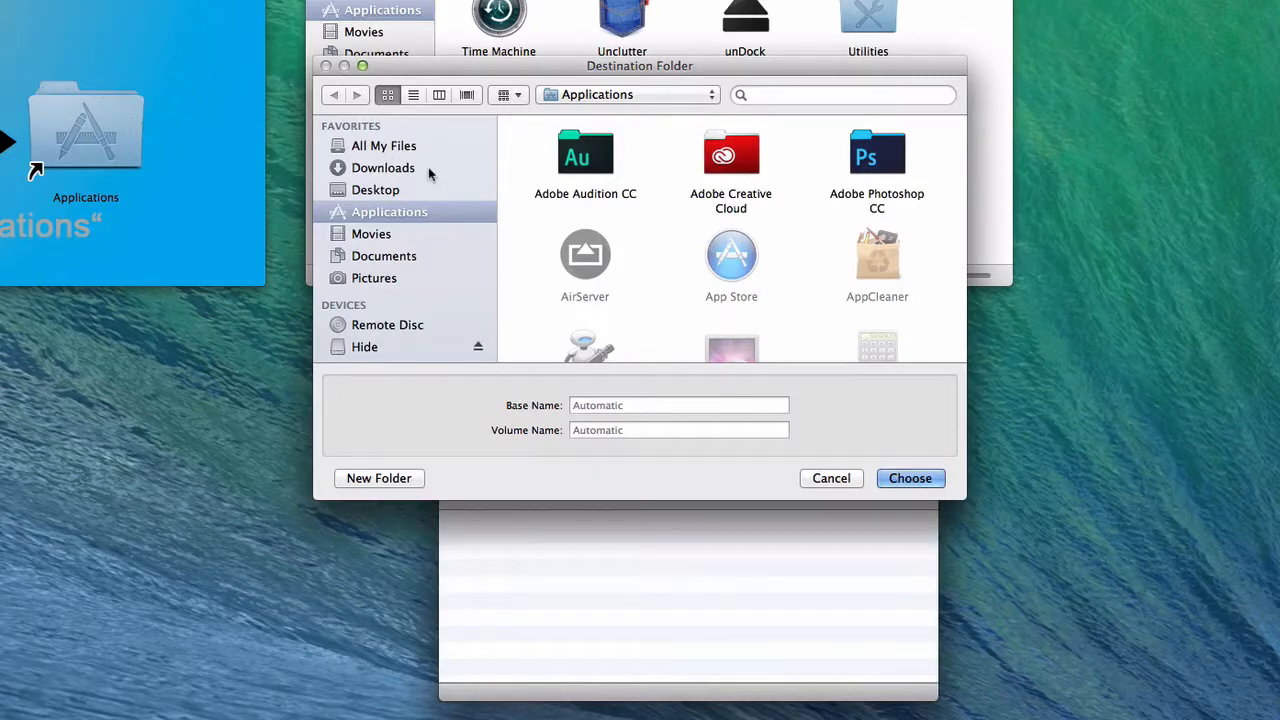
click(378, 191)
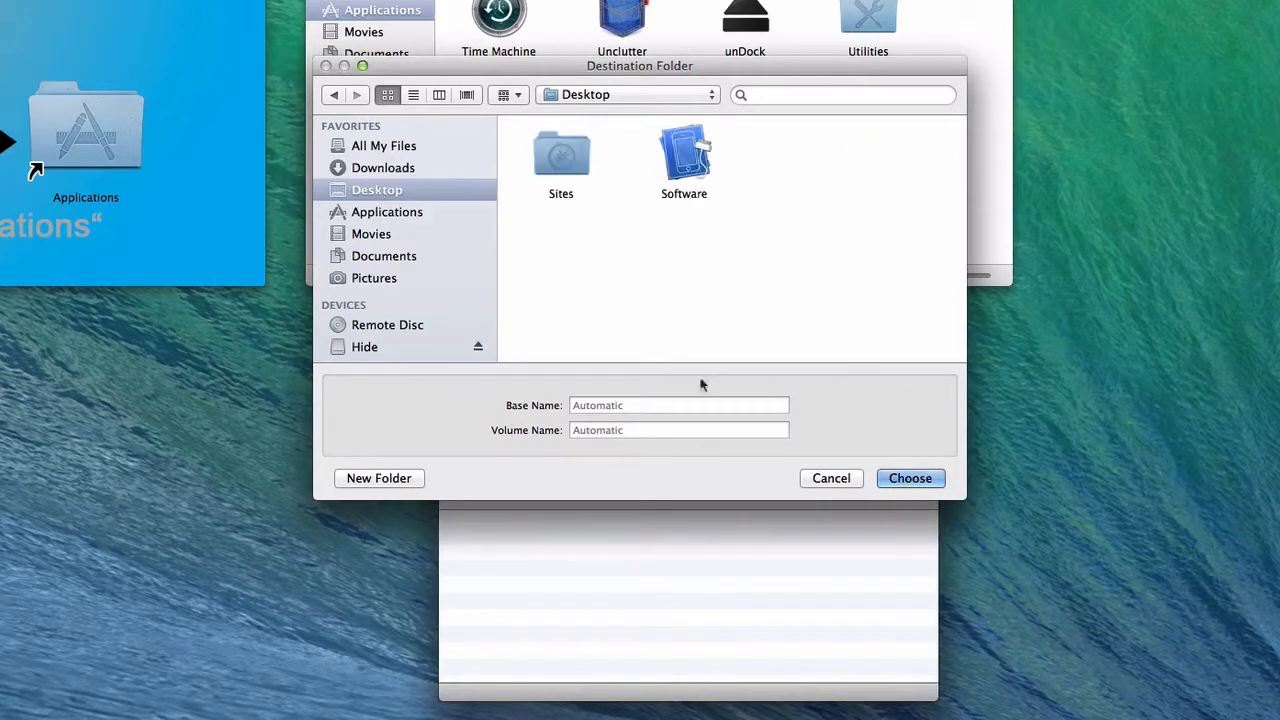
click(906, 484)
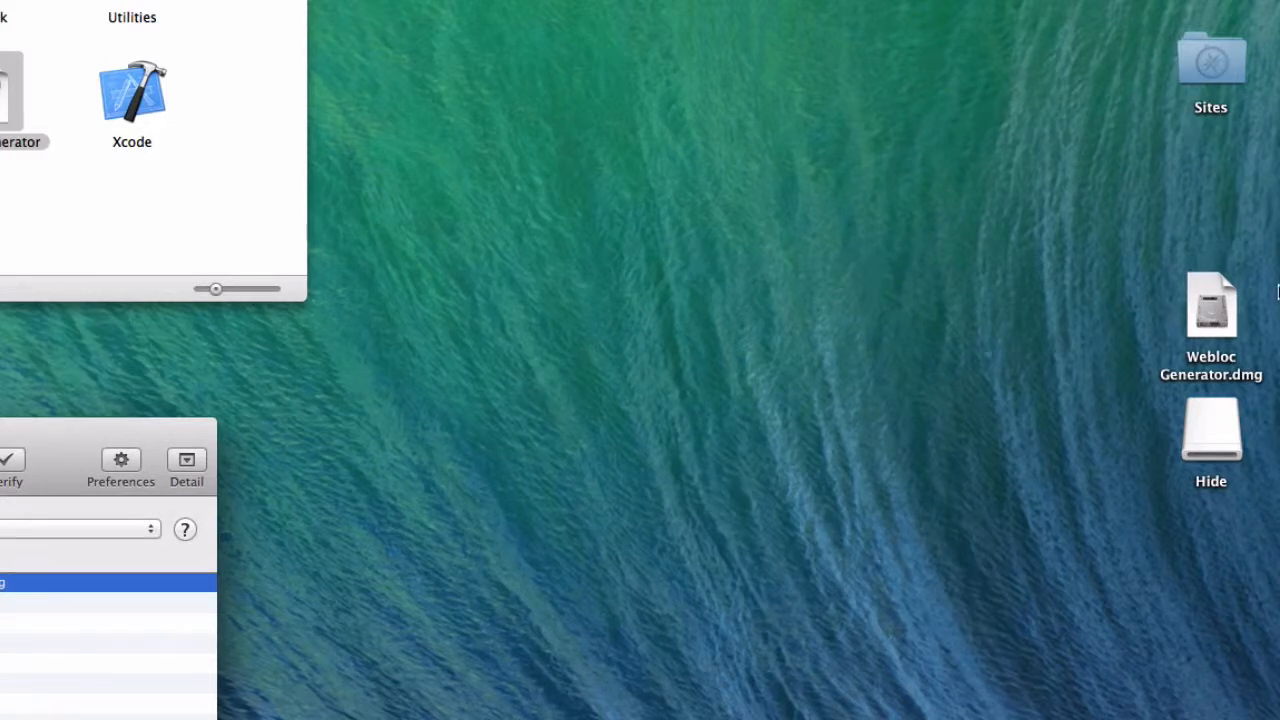
Step: Open Webloc Generator.dmg from the Desktop and reopen the Layouts preferences to compare its window with the DMG layout
double_click(1219, 317)
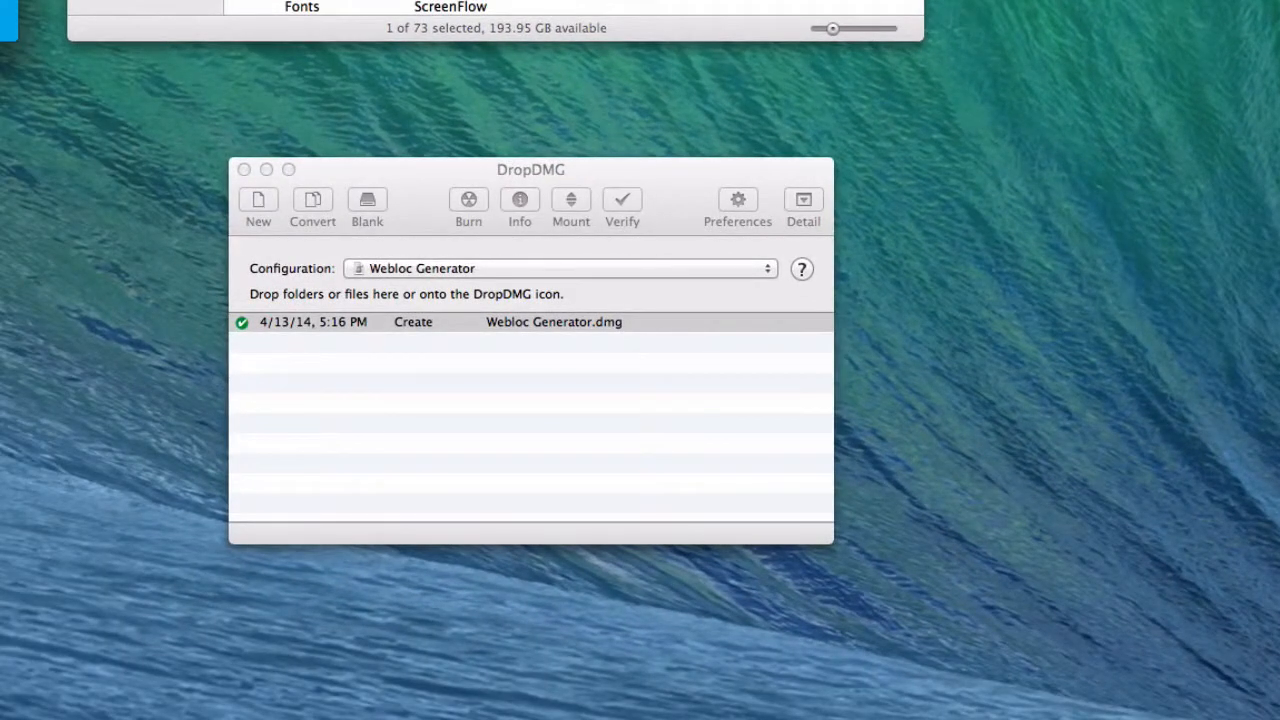
click(577, 391)
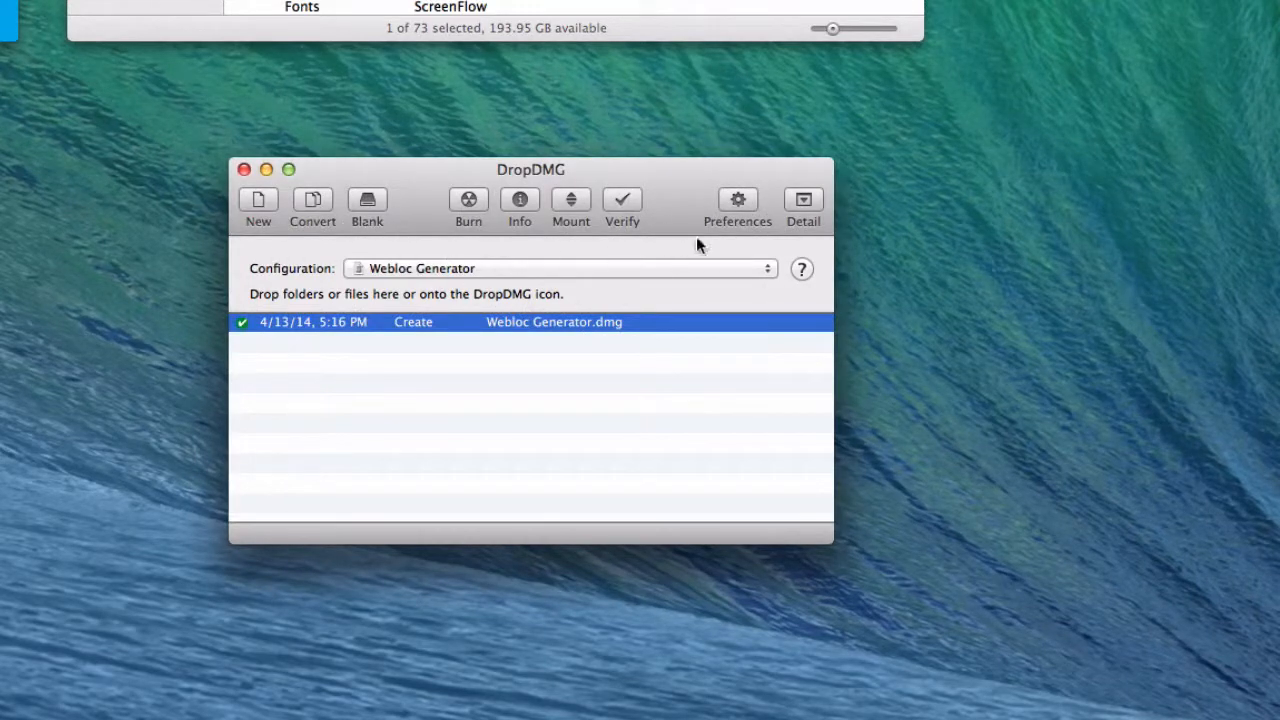
click(732, 203)
click(400, 90)
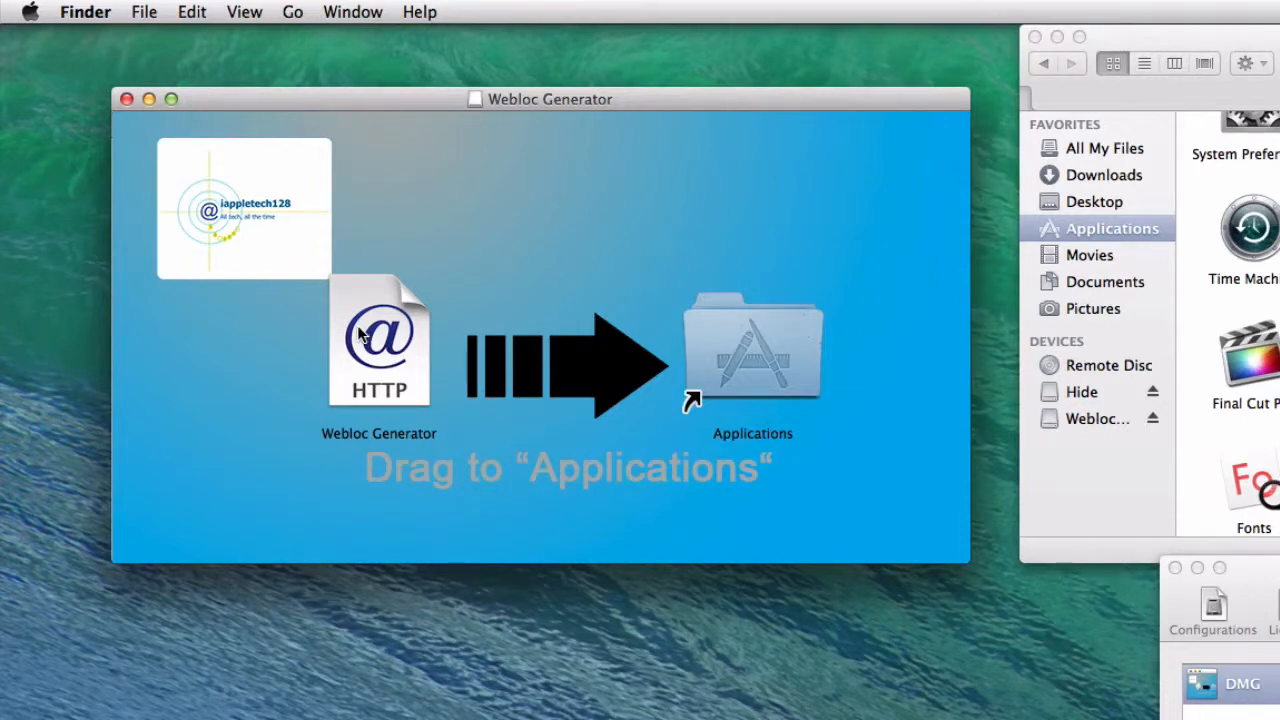
Step: Try moving the Webloc Generator icon onto the Applications shortcut in the mounted disk image, and deselect it
drag(370, 345, 787, 355)
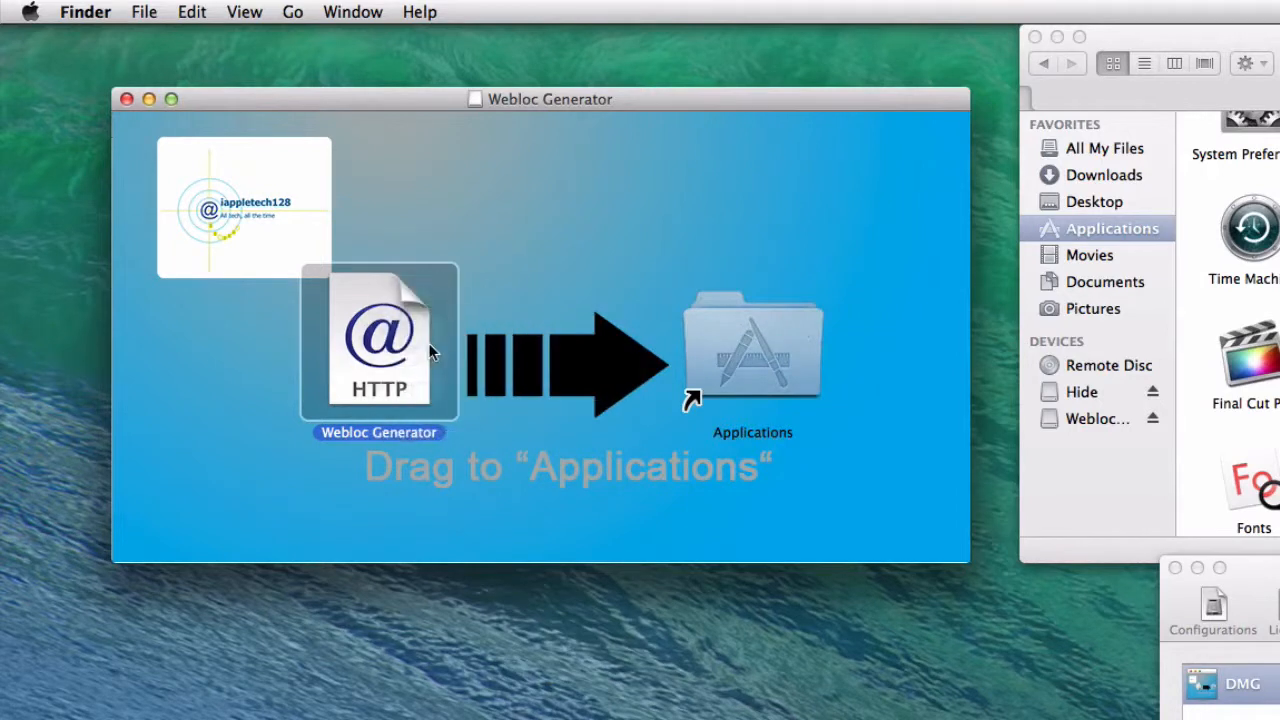
click(232, 400)
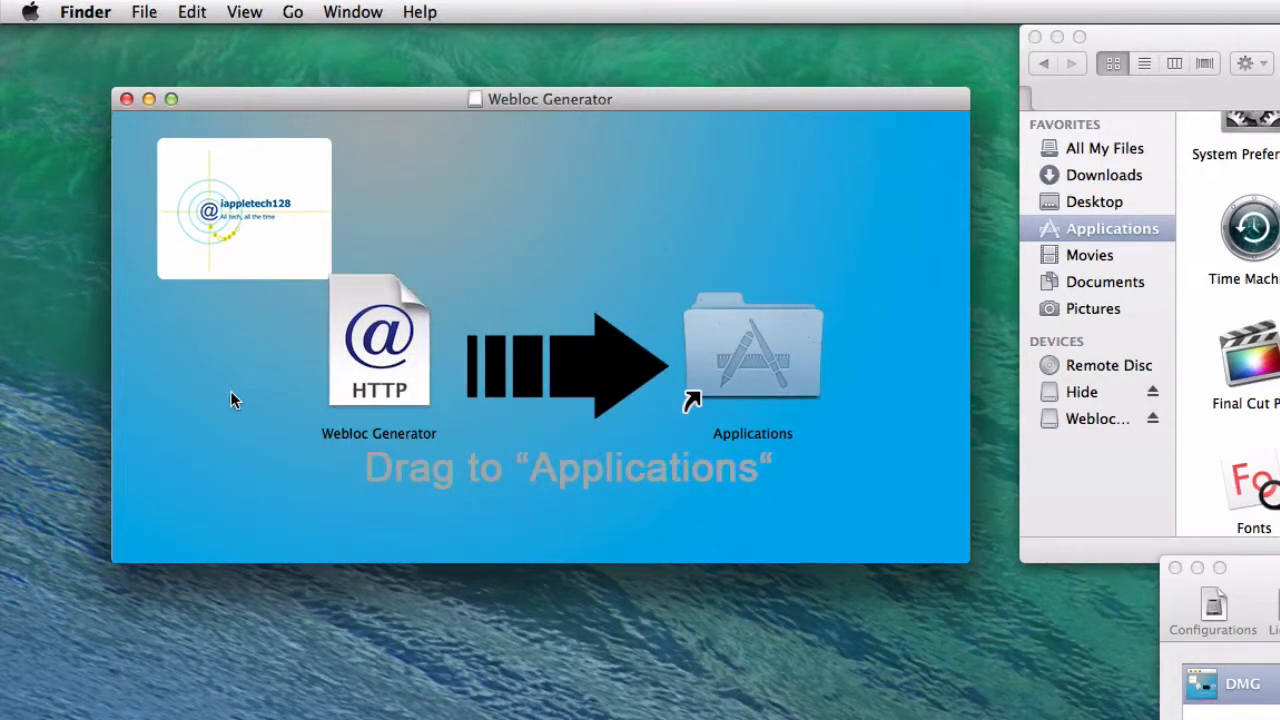